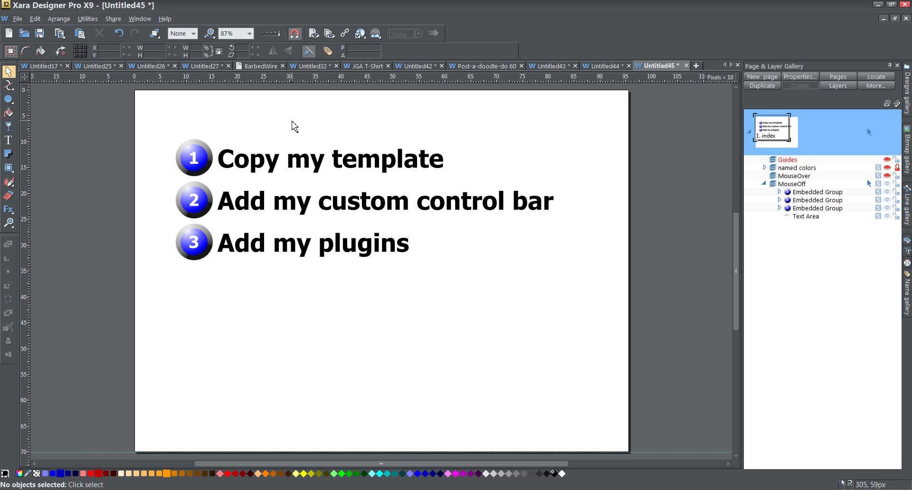
# In X9, open Save Template and expand the Save in list to reveal the Templates\ENG folder path
pyautogui.click(18, 19)
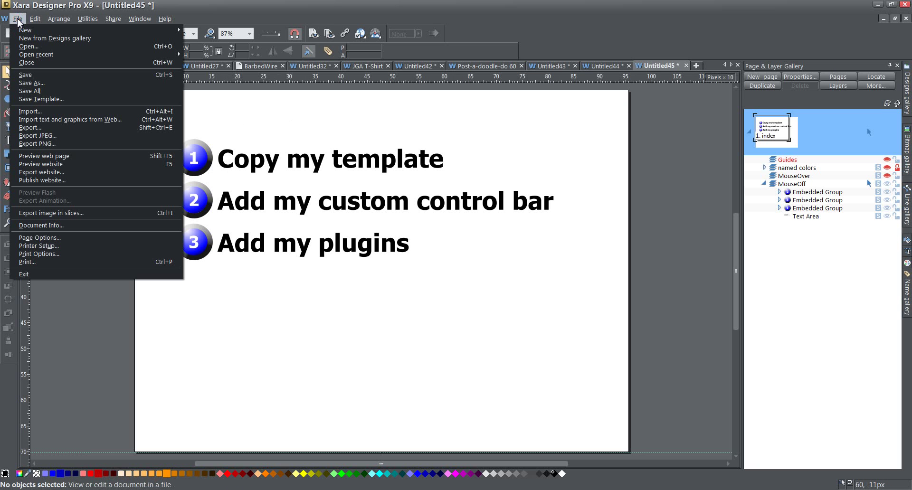
pyautogui.click(66, 99)
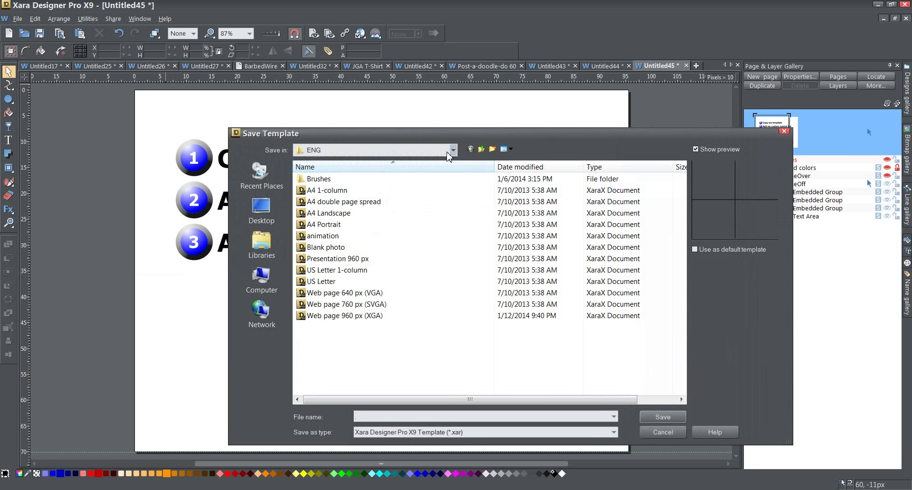
pyautogui.click(454, 150)
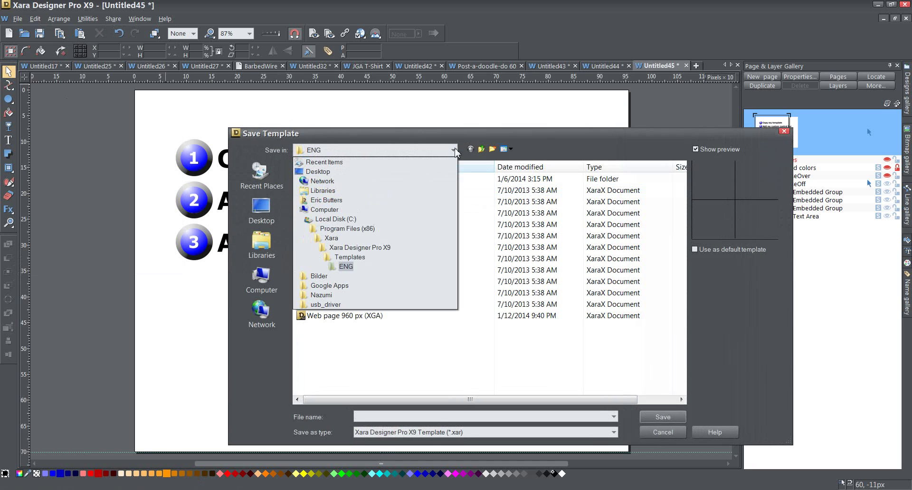
# Cancel X9's Save Template dialog and bring up the Open dialog in X10
pyautogui.click(666, 436)
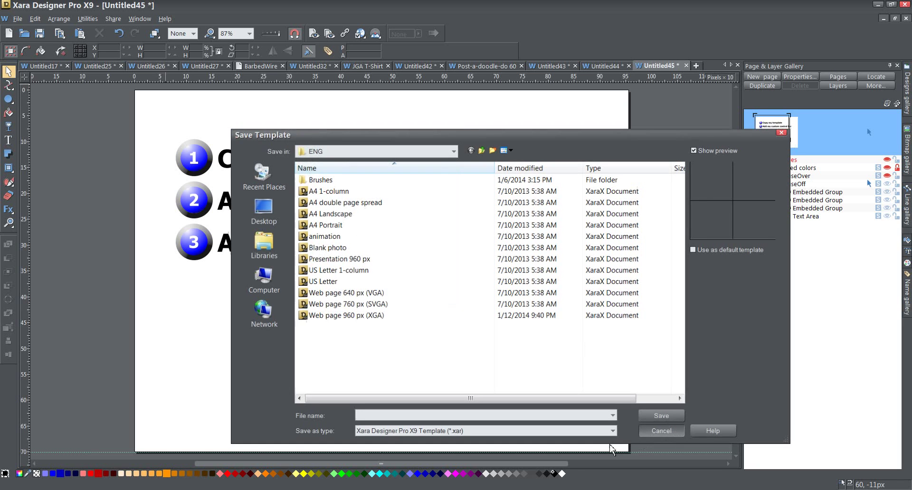
pyautogui.click(665, 432)
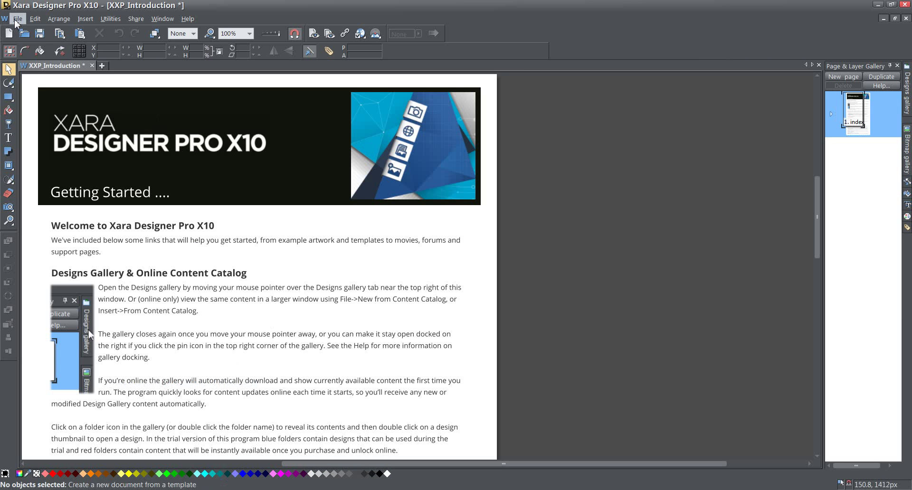
pyautogui.click(17, 18)
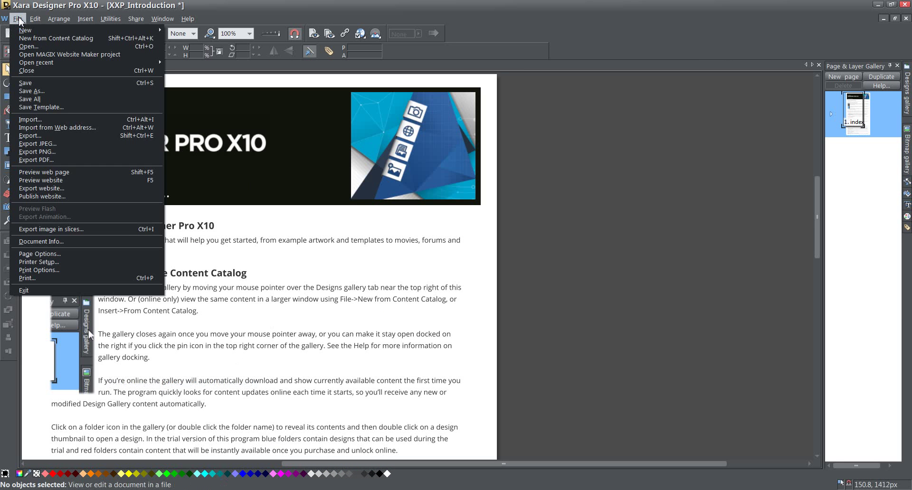
pyautogui.click(29, 55)
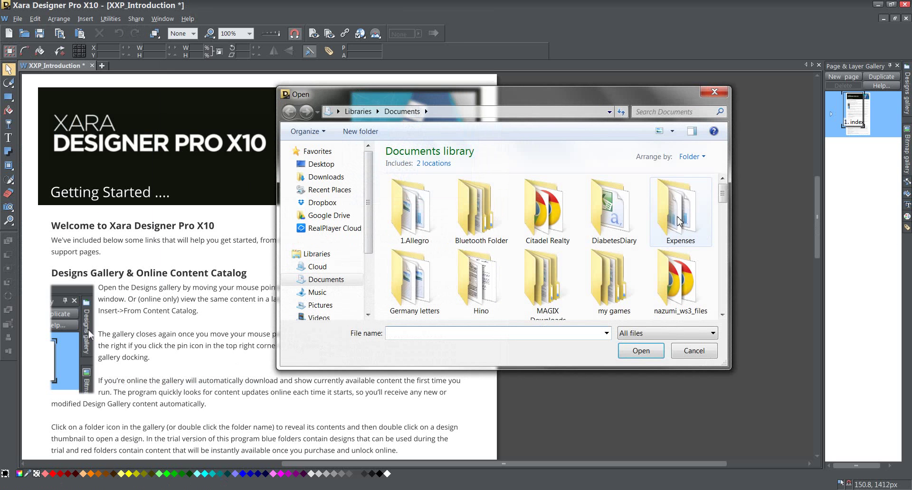
pyautogui.moveTo(369, 169); pyautogui.dragTo(368, 209)
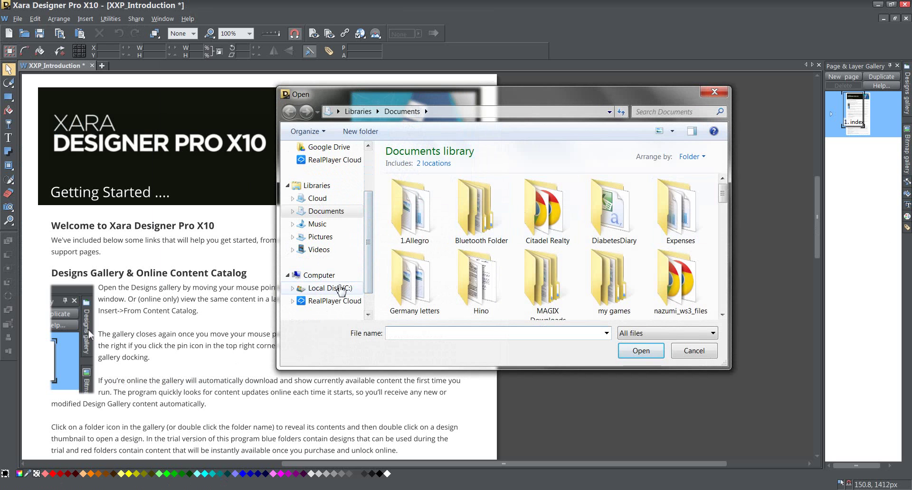
# Browse to C:\Program Files (x86)\Xara\Xara Designer Pro X9 in the Open dialog
pyautogui.click(319, 288)
pyautogui.scroll(-1, 475, 228)
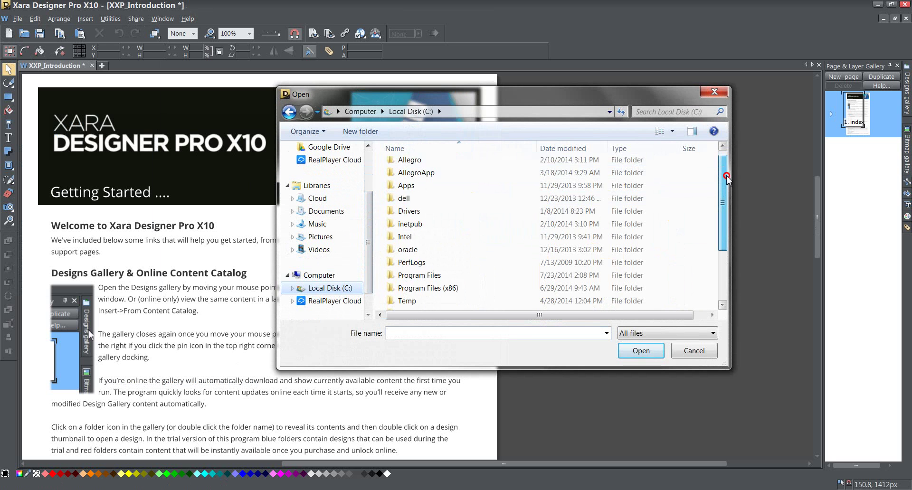
pyautogui.doubleClick(425, 268)
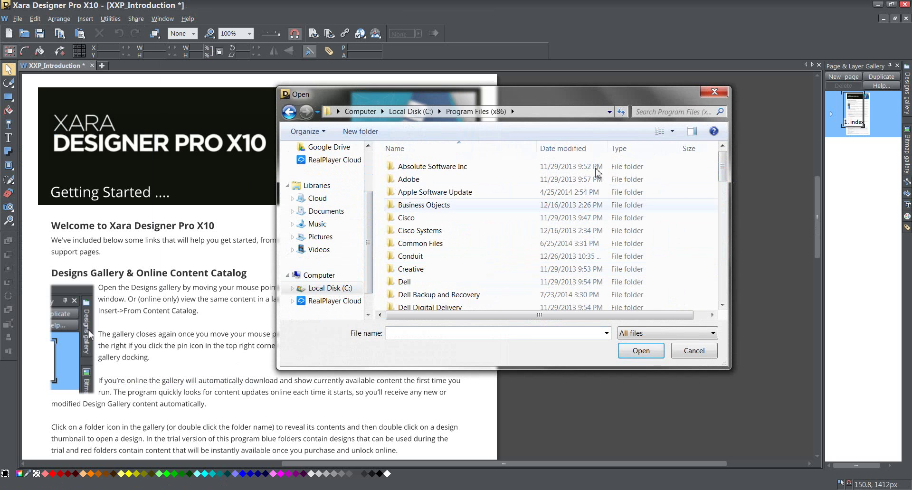
pyautogui.moveTo(729, 164); pyautogui.dragTo(747, 289)
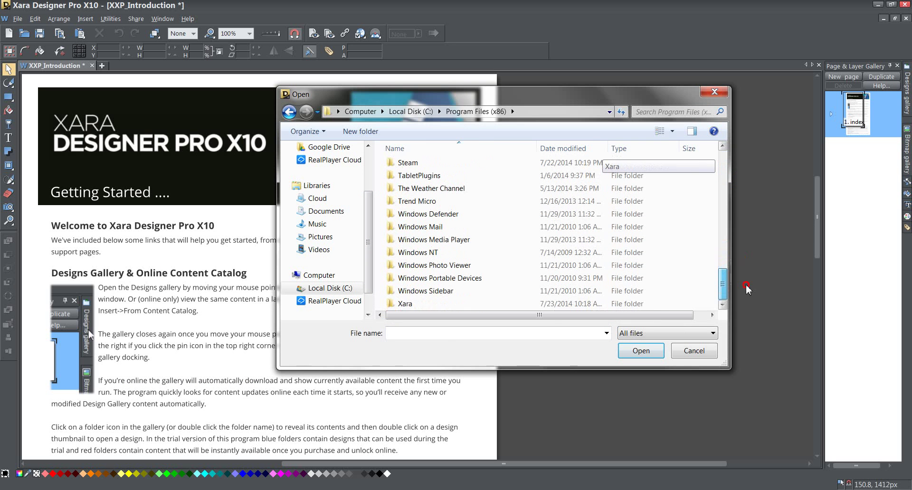
pyautogui.doubleClick(414, 305)
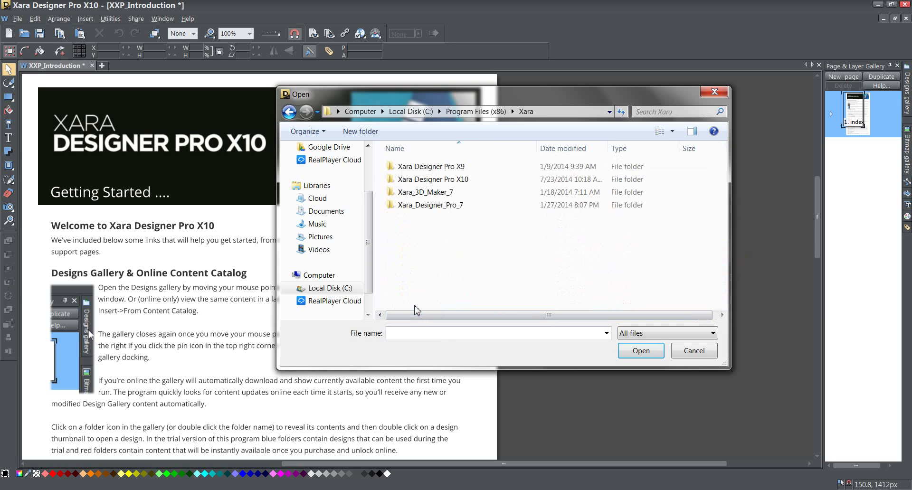
pyautogui.doubleClick(429, 169)
pyautogui.moveTo(722, 159)
pyautogui.mouseDown()
pyautogui.moveTo(725, 187)
pyautogui.moveTo(726, 168)
pyautogui.mouseUp()
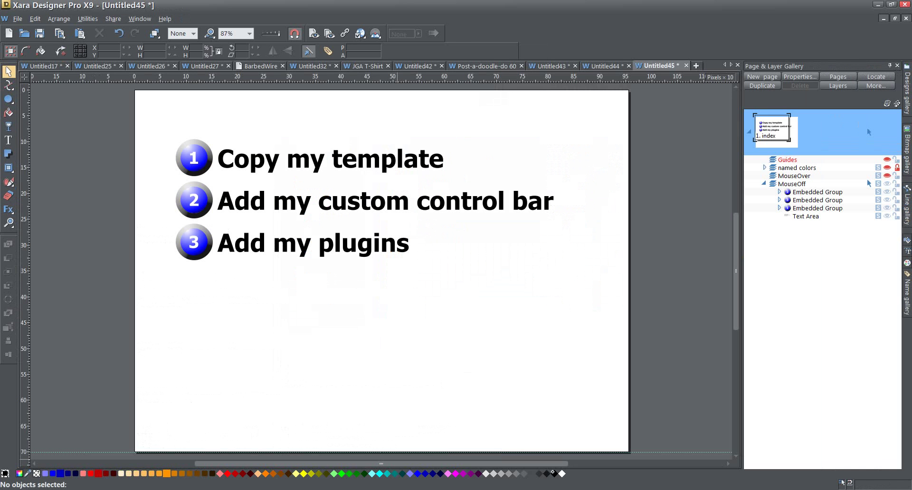
# Recheck the Templates\ENG path in X9's Save Template dialog, then cancel without saving
pyautogui.click(17, 18)
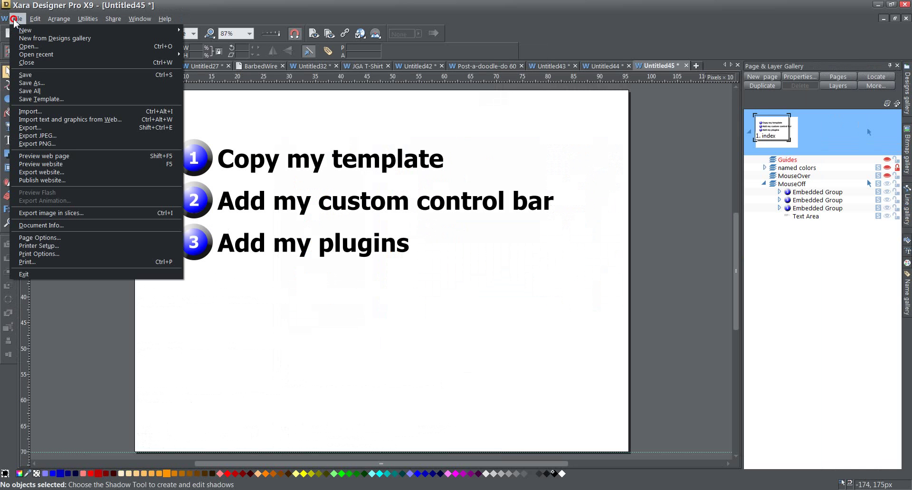
pyautogui.click(67, 99)
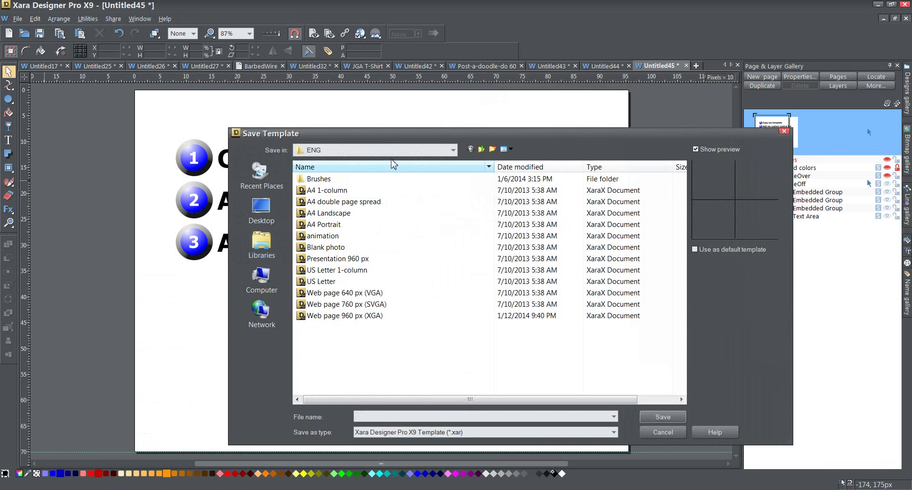
pyautogui.click(451, 150)
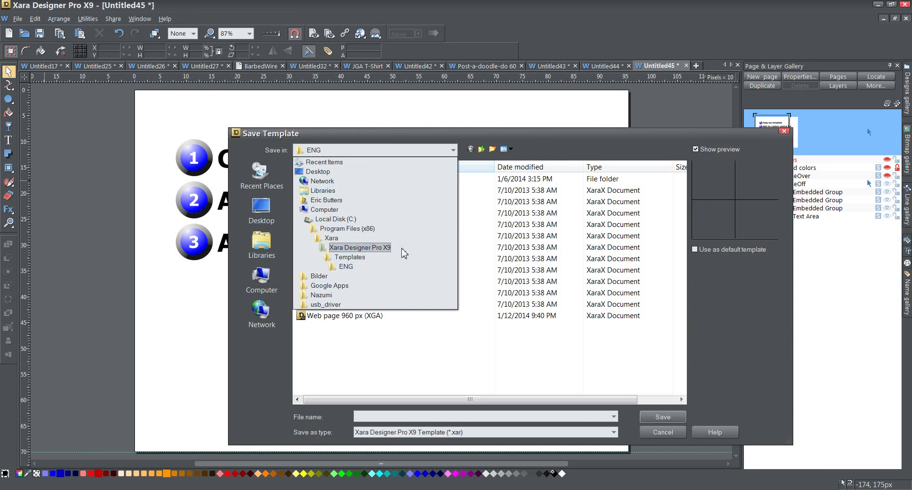
pyautogui.click(651, 435)
pyautogui.click(663, 433)
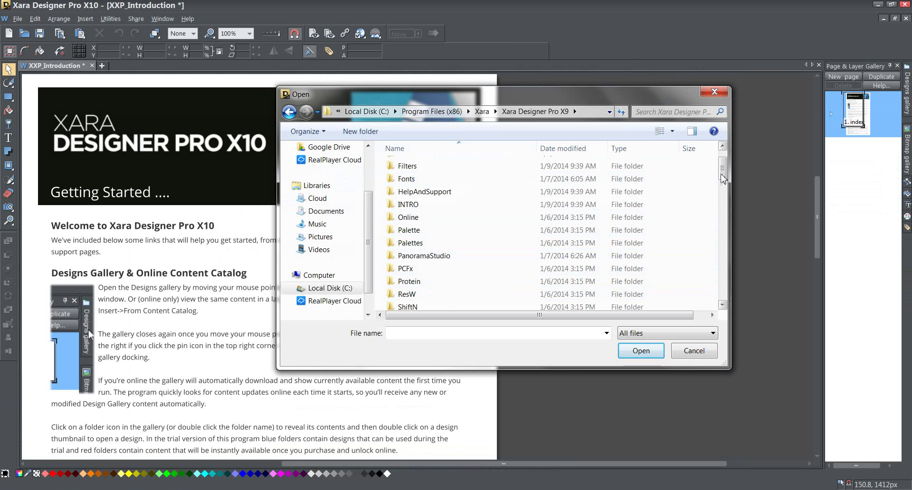
# Open Templates > ENG > Web page 960 px (XGA) from the X9 folder as a new document
pyautogui.moveTo(722, 171); pyautogui.dragTo(726, 188)
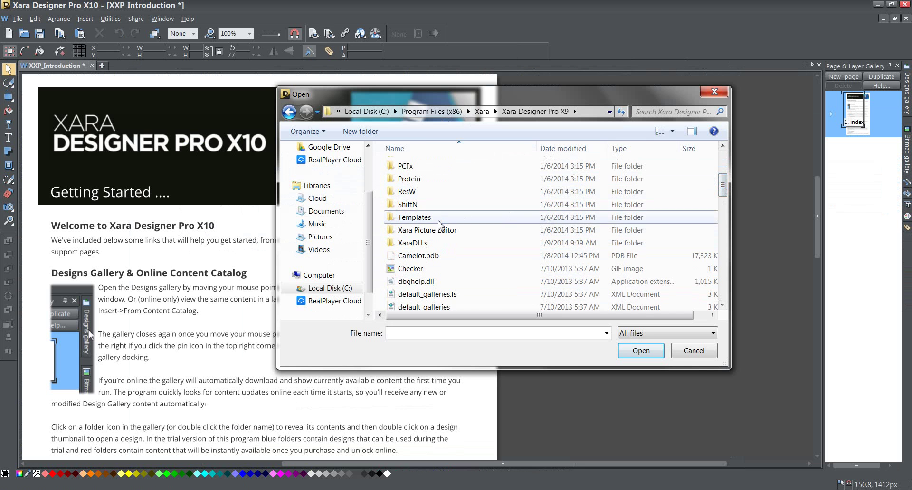
pyautogui.doubleClick(441, 219)
pyautogui.doubleClick(395, 166)
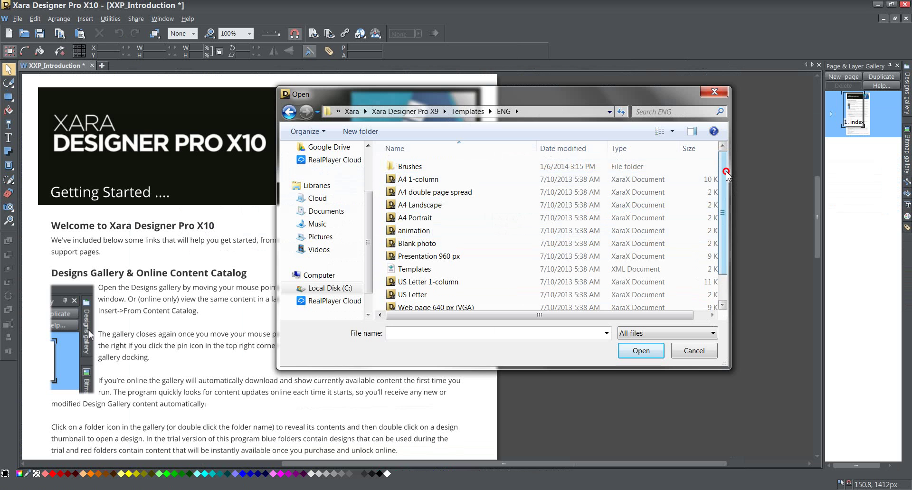
pyautogui.moveTo(727, 173); pyautogui.dragTo(723, 196)
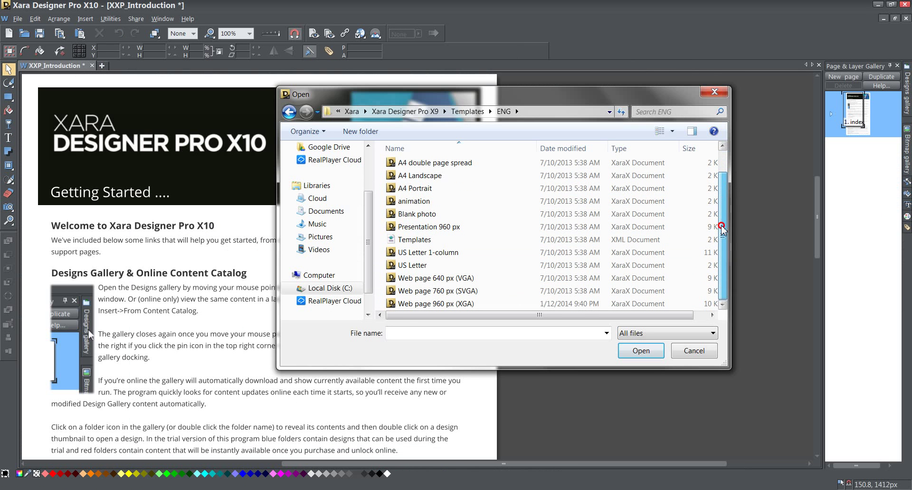
pyautogui.click(459, 307)
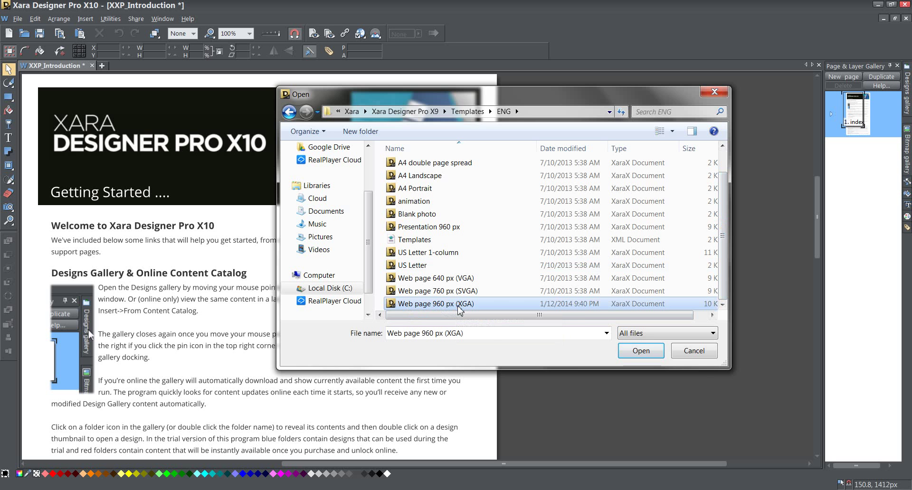
pyautogui.click(641, 351)
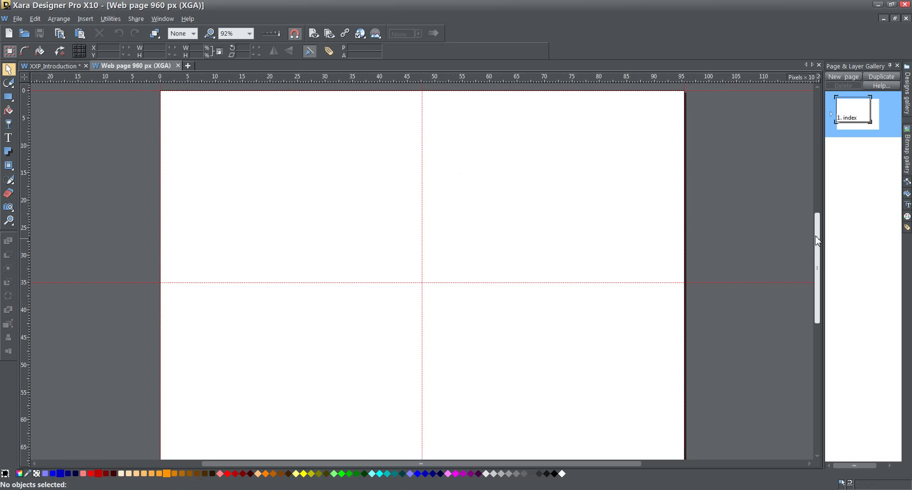
# Set the zoom dropdown to Page so the whole 960 px page fits the window
pyautogui.click(249, 33)
pyautogui.click(232, 166)
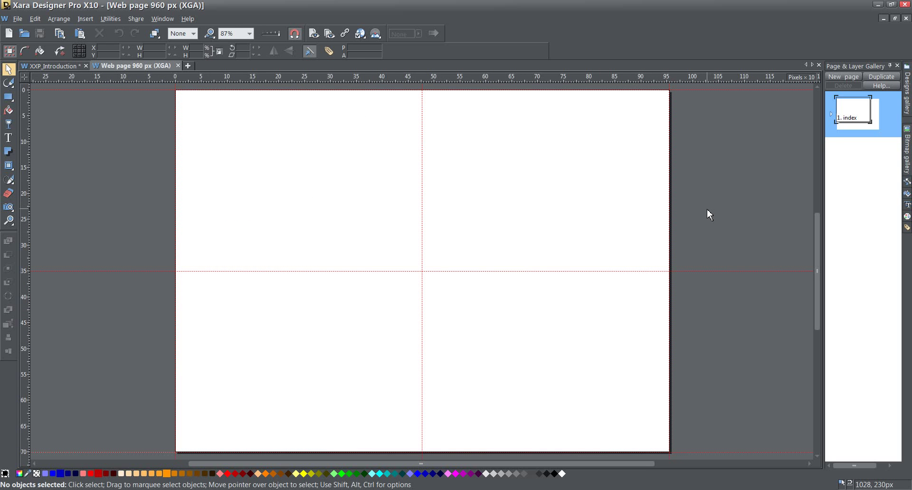
# Save as template 'Web page 960 px (XGA)', ticked as default, replacing the existing template
pyautogui.click(22, 21)
pyautogui.click(53, 108)
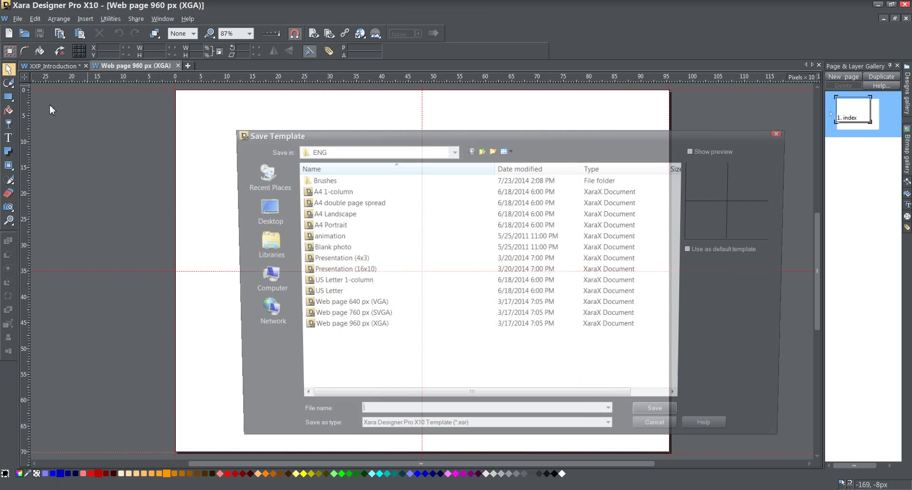
pyautogui.click(343, 328)
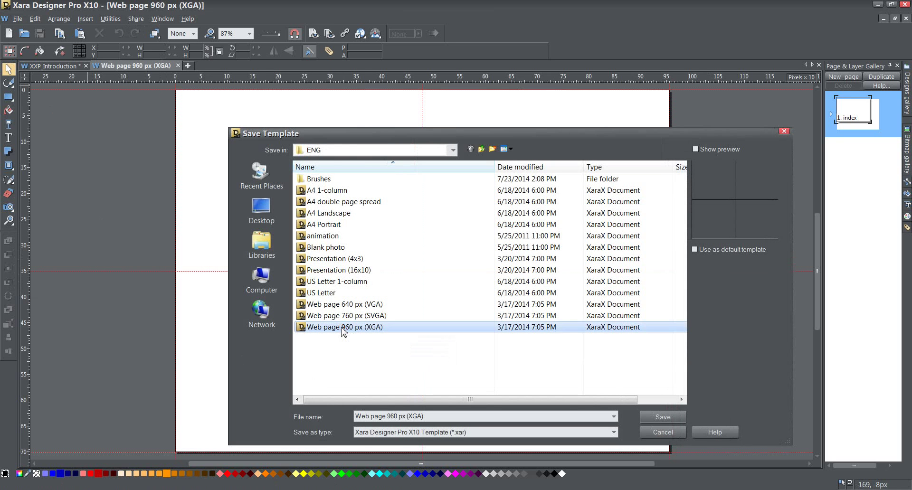
pyautogui.click(696, 250)
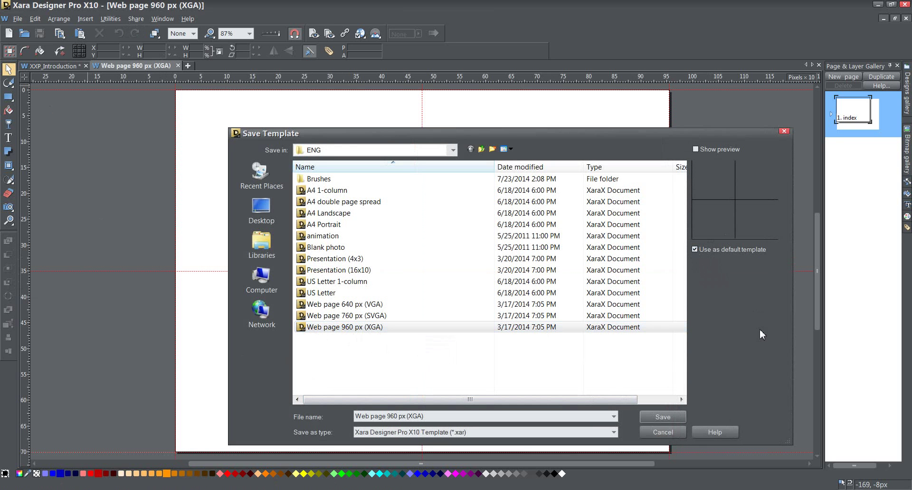
pyautogui.click(664, 417)
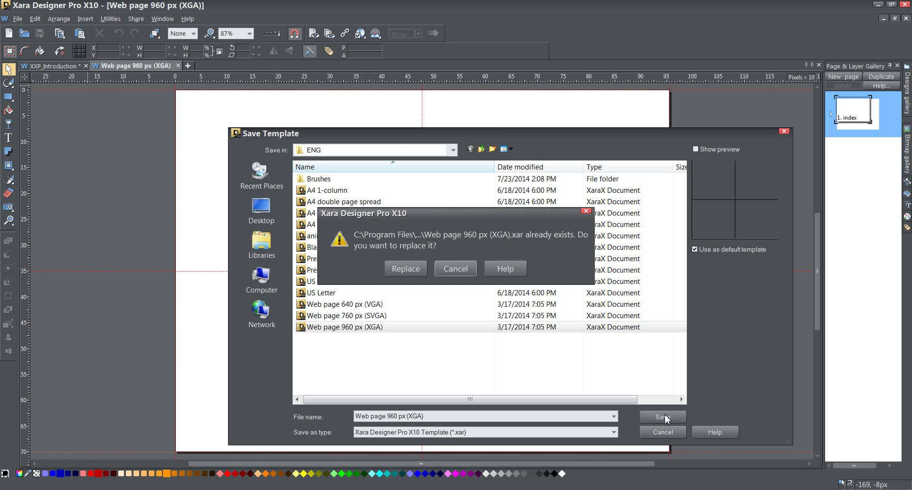
pyautogui.click(399, 273)
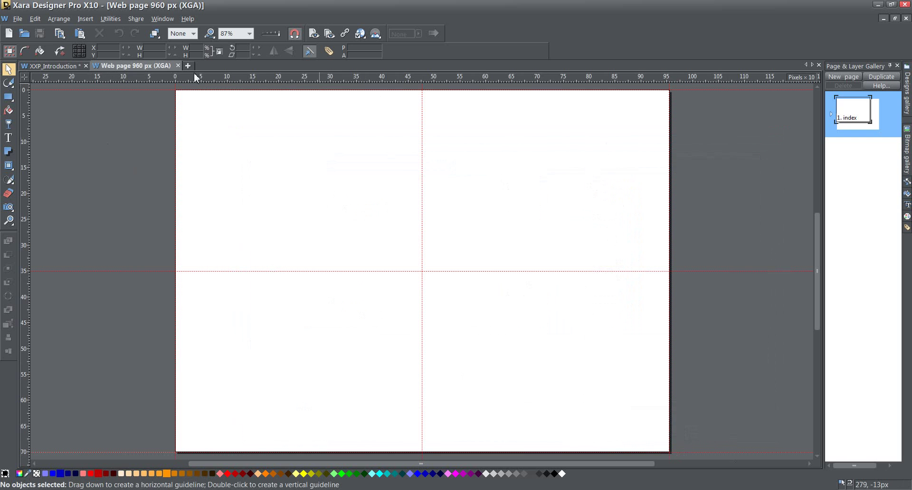
# Close the Web page 960 px (XGA) tab and create Untitled1 from the new default template
pyautogui.click(178, 66)
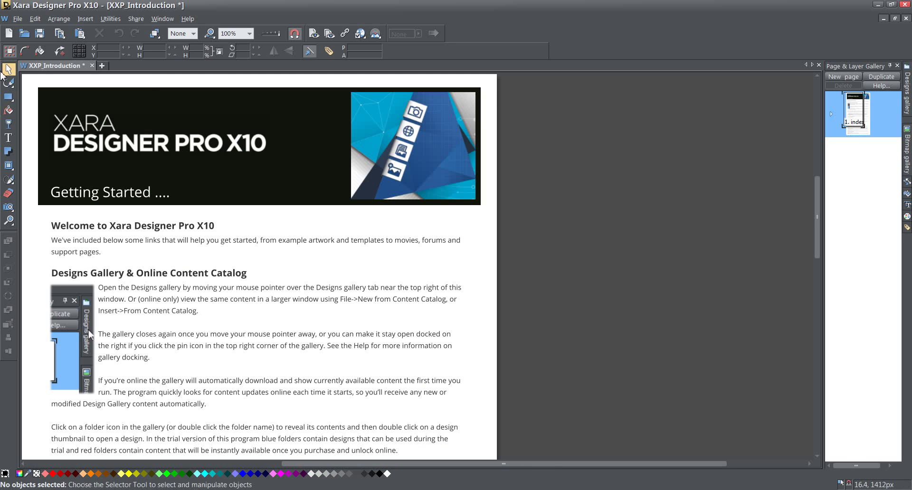
pyautogui.click(9, 33)
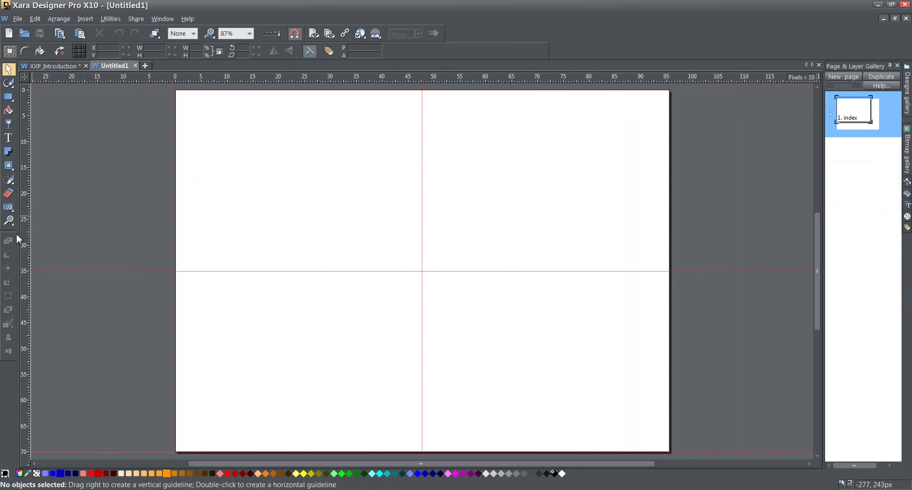
# Drag the Shapes tool group off the left toolbox onto the page as a floating bar
pyautogui.moveTo(9, 240); pyautogui.dragTo(309, 179)
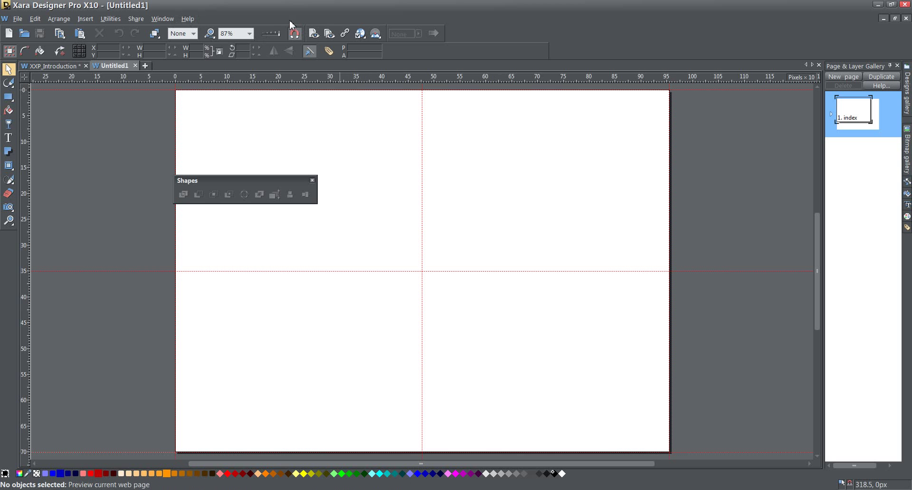
# Tick Button Palette in the Window > Control Bars list
pyautogui.click(164, 19)
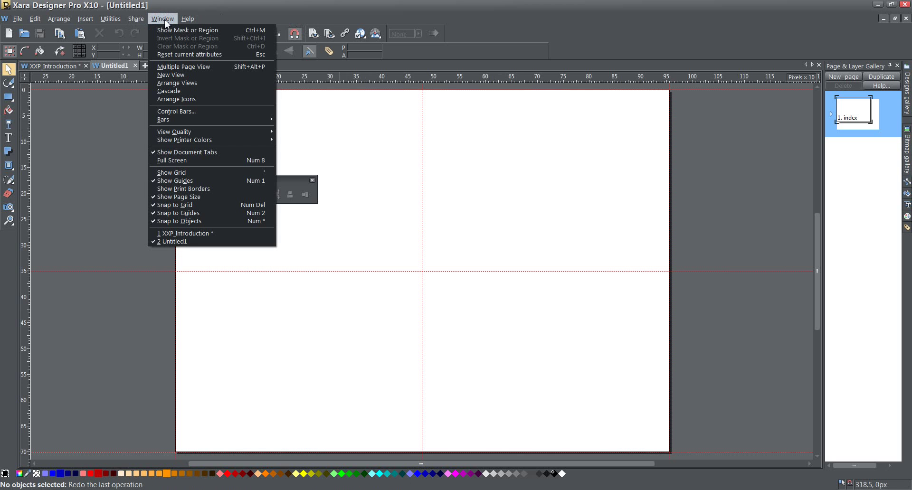
pyautogui.click(181, 111)
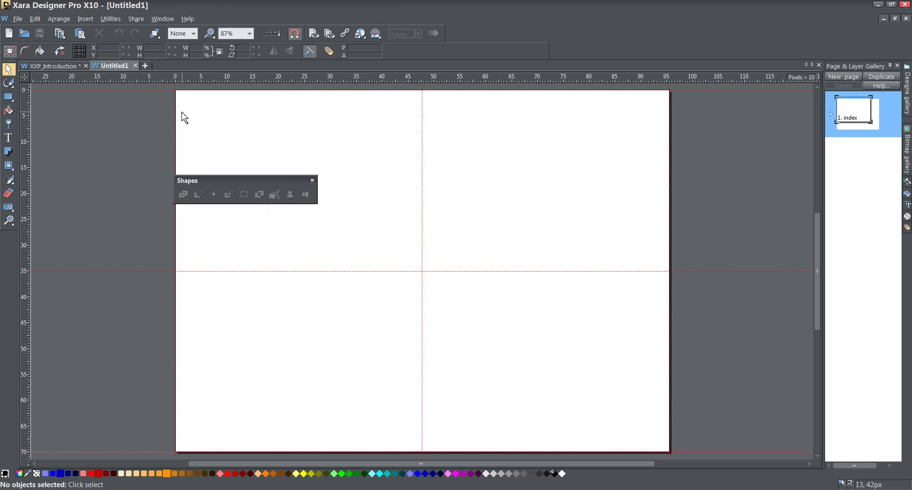
pyautogui.moveTo(480, 230); pyautogui.dragTo(488, 295)
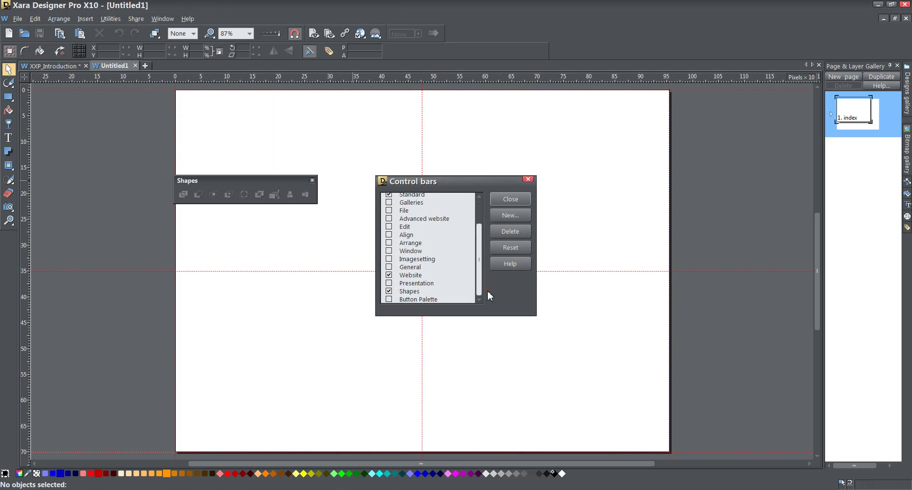
pyautogui.click(389, 299)
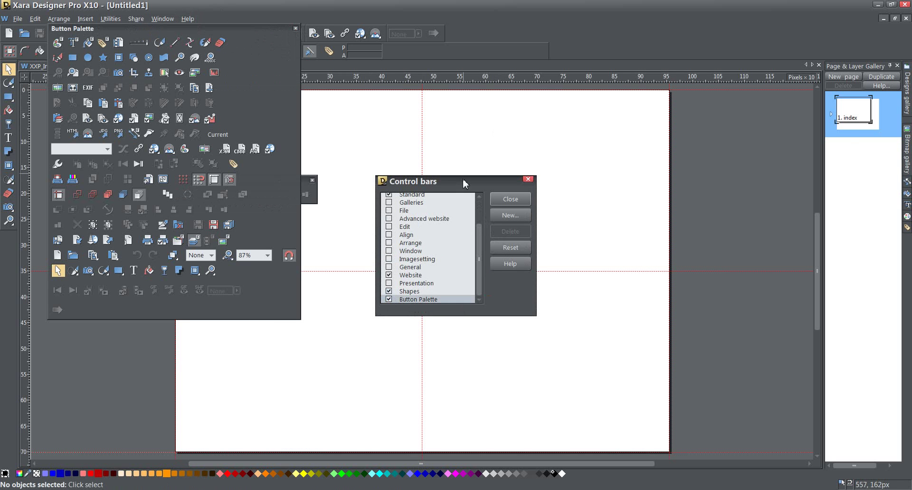
# Move the Control bars dialog aside and place the Shapes bar and Button Palette further onto the page
pyautogui.moveTo(481, 182); pyautogui.dragTo(796, 138)
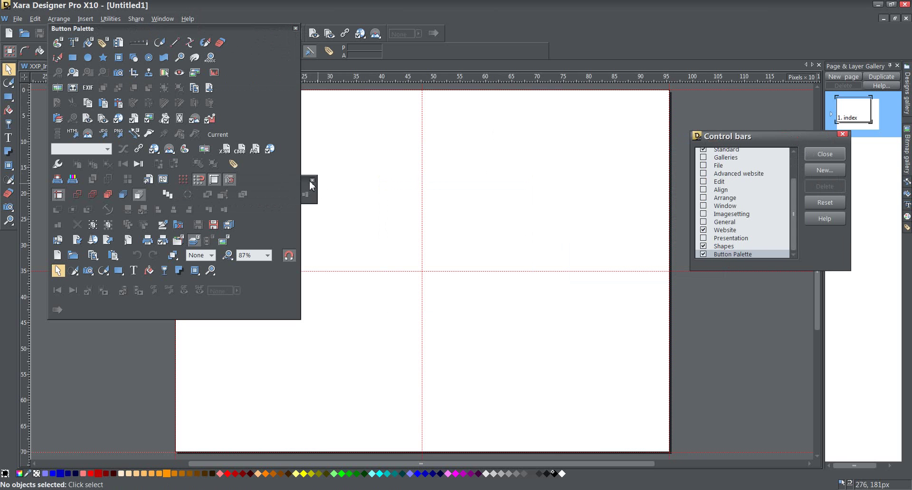
pyautogui.moveTo(305, 184); pyautogui.dragTo(532, 166)
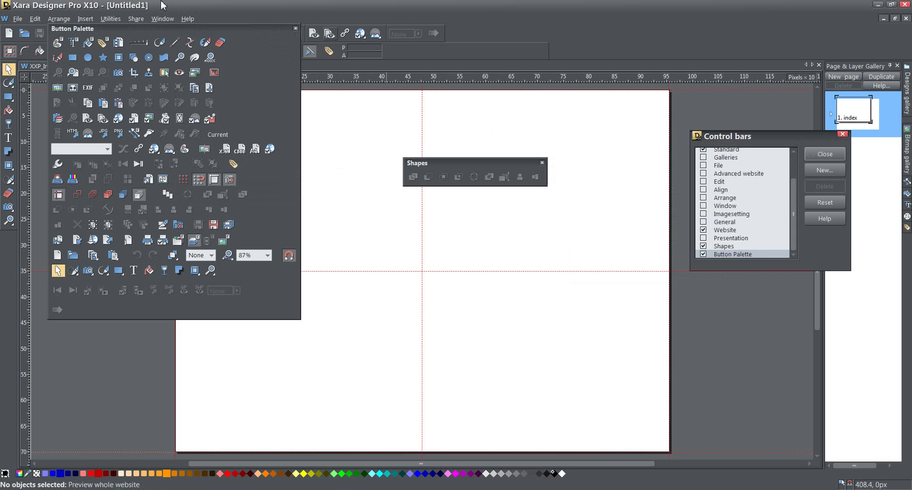
pyautogui.moveTo(229, 28); pyautogui.dragTo(328, 123)
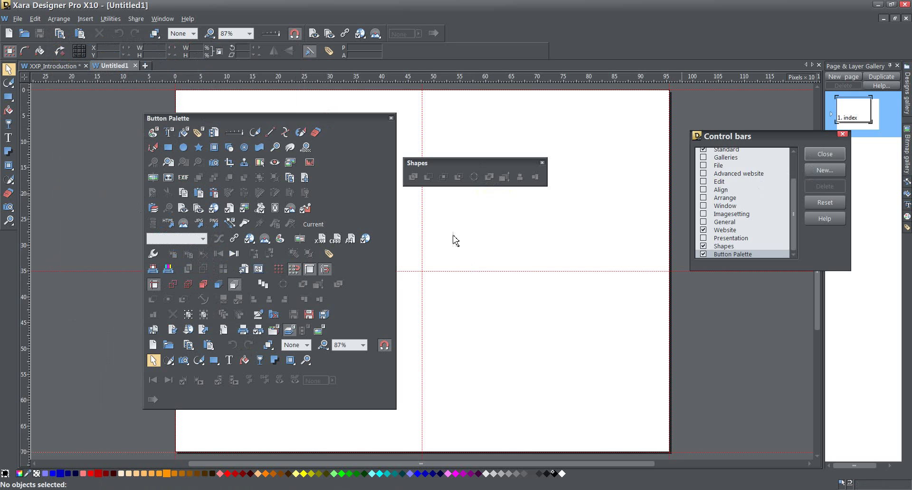
# Add a new control bar named Test from the Control bars dialog
pyautogui.click(831, 175)
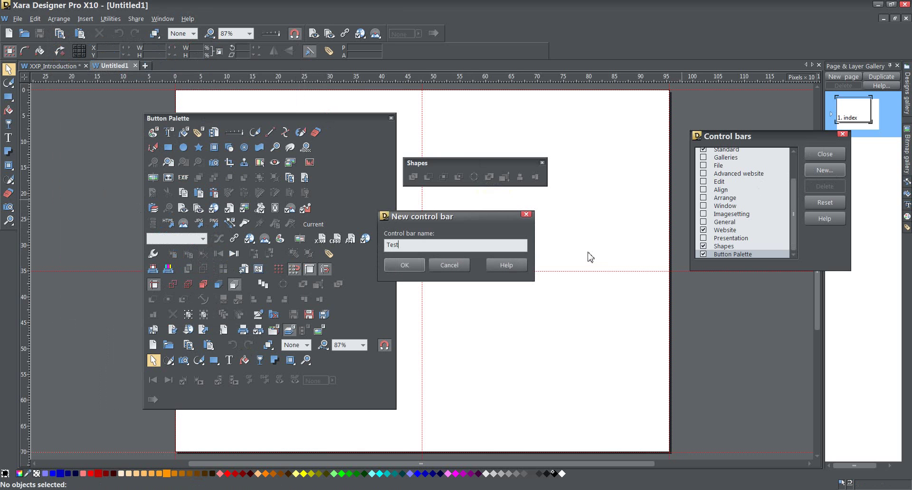
pyautogui.click(404, 265)
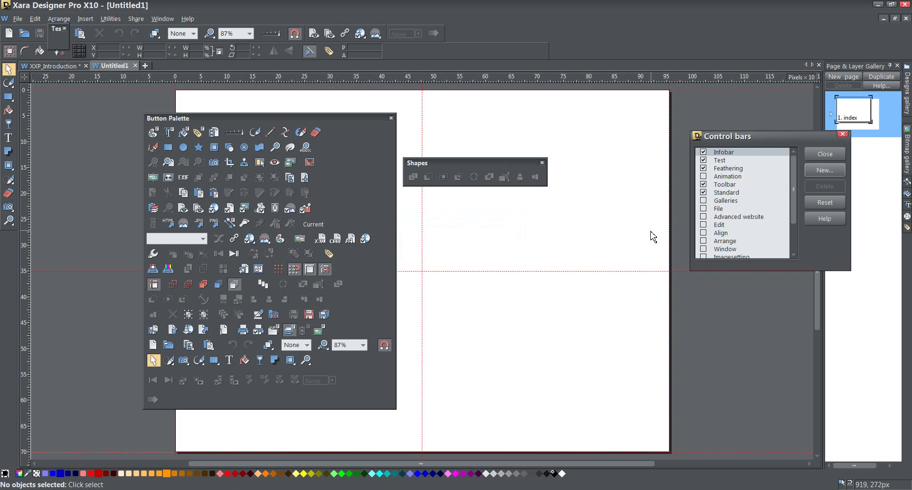
# Place the Test bar on the page and drag in the options, web-properties and a third button
pyautogui.moveTo(345, 119); pyautogui.dragTo(324, 106)
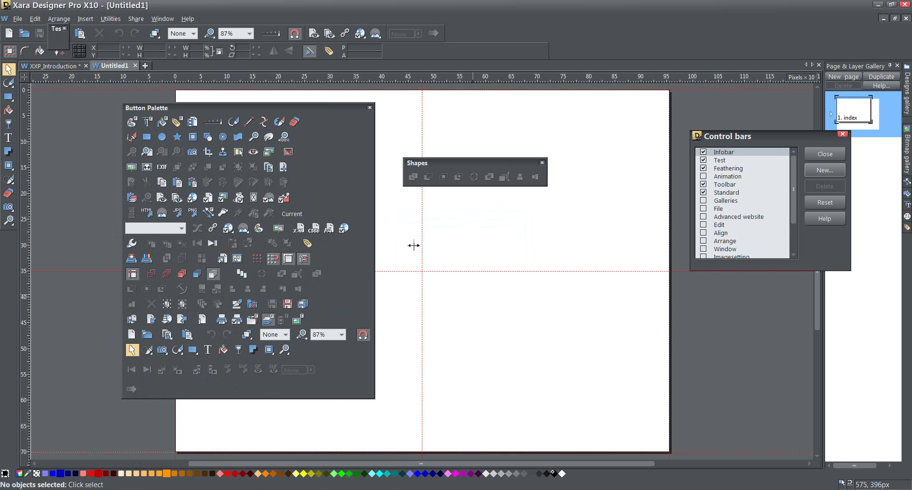
pyautogui.moveTo(57, 32); pyautogui.dragTo(465, 224)
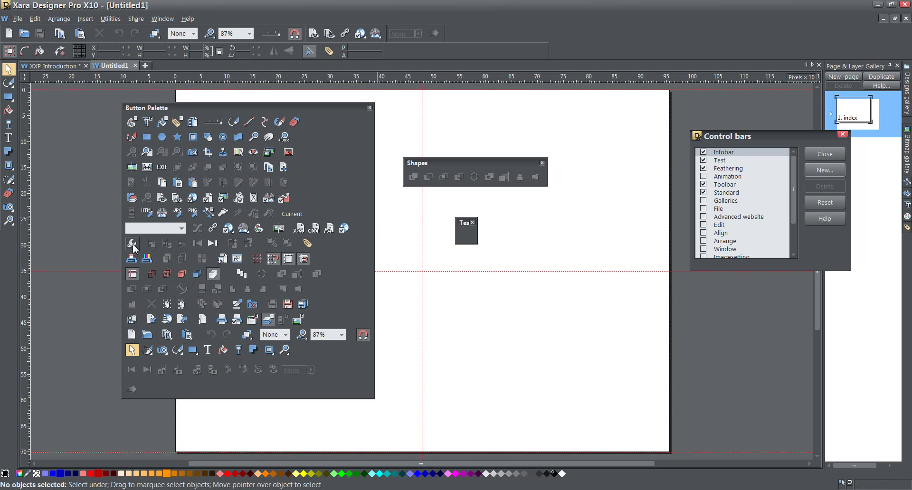
pyautogui.moveTo(132, 243); pyautogui.dragTo(465, 236)
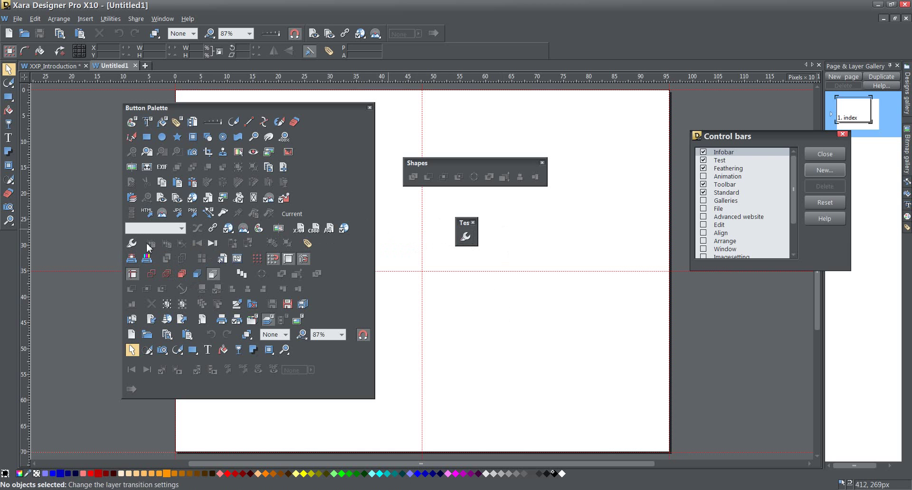
pyautogui.moveTo(344, 229); pyautogui.dragTo(481, 238)
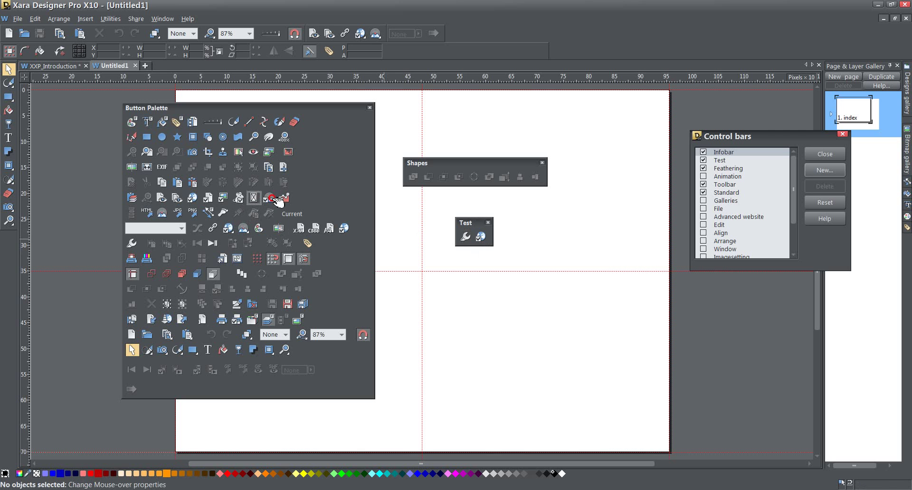
pyautogui.moveTo(256, 201); pyautogui.dragTo(497, 237)
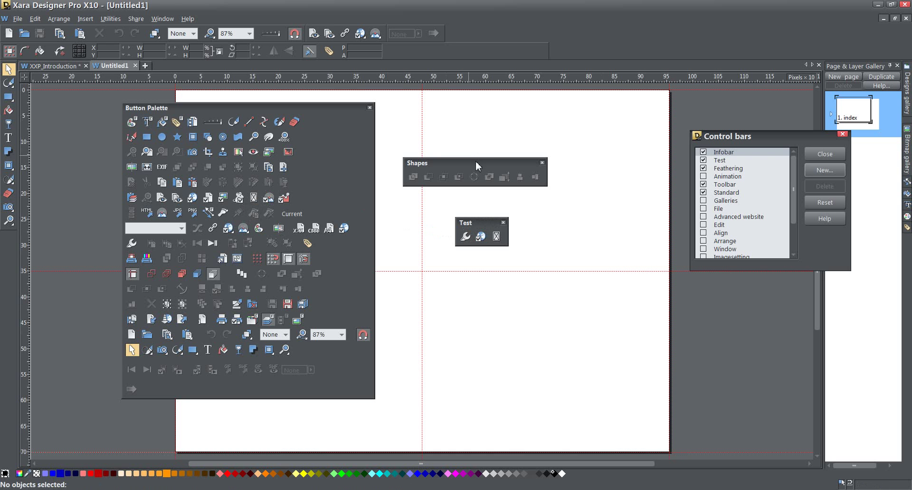
# Move the floating Shapes bar down, then dock it back into the left toolbox
pyautogui.moveTo(476, 164); pyautogui.dragTo(589, 321)
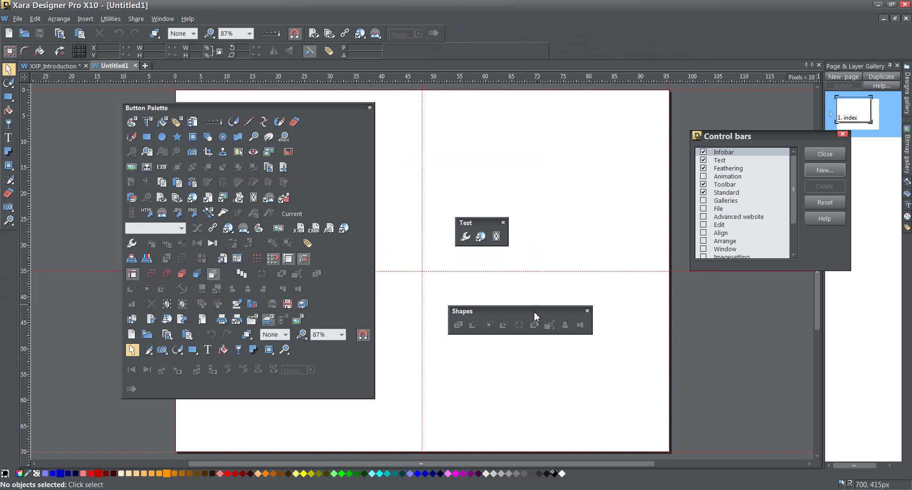
pyautogui.moveTo(535, 310); pyautogui.dragTo(8, 249)
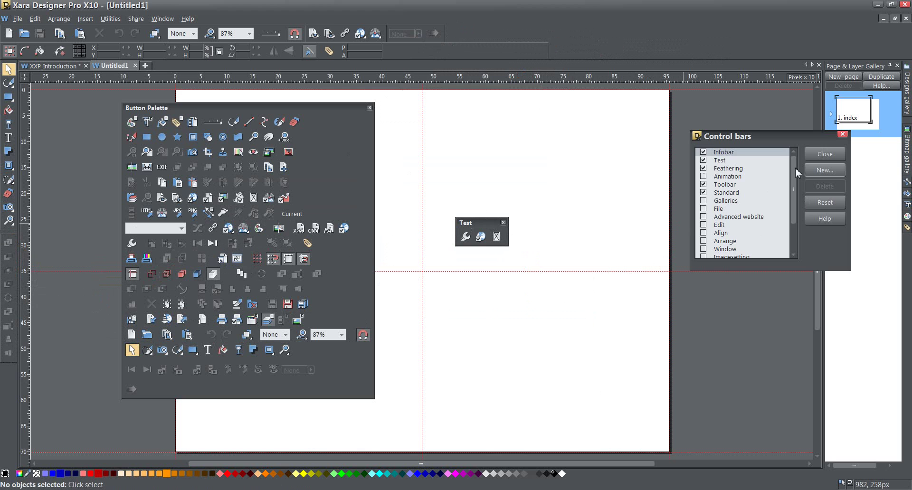
pyautogui.moveTo(795, 167); pyautogui.dragTo(799, 218)
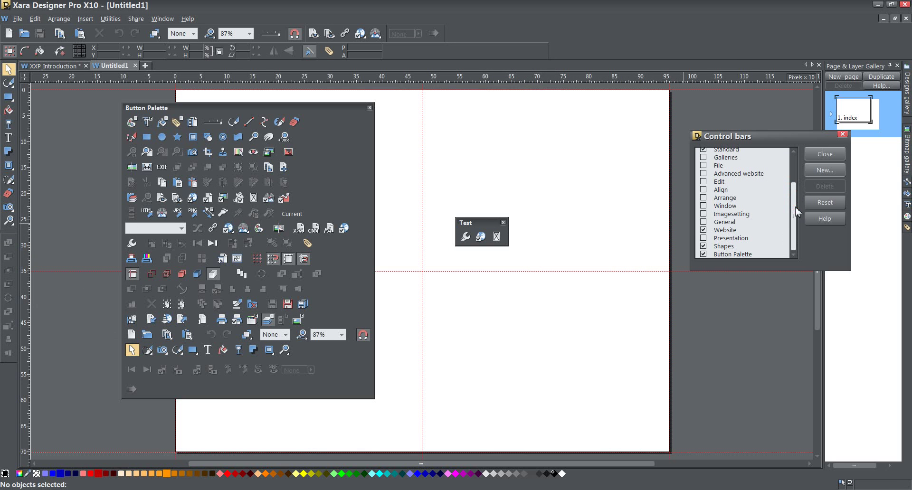
# Delete the Test control bar, confirming the removal, and close the Button Palette
pyautogui.moveTo(791, 200); pyautogui.dragTo(798, 173)
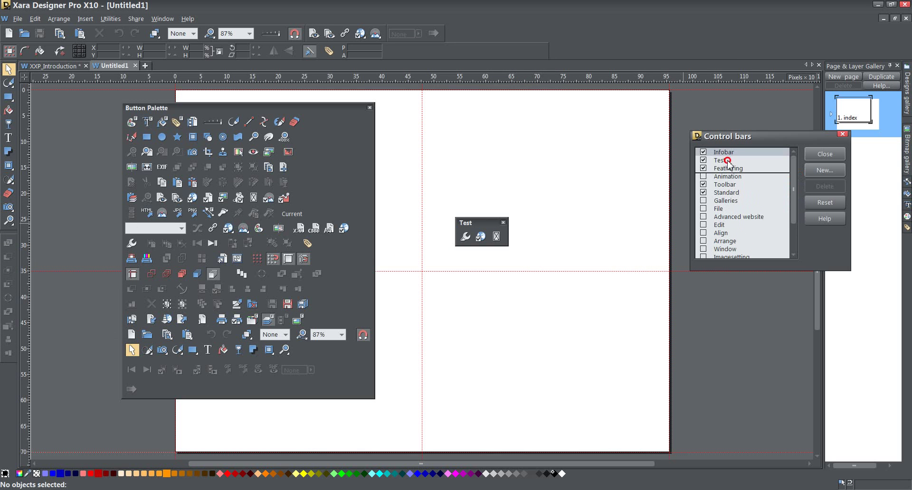
pyautogui.click(727, 161)
pyautogui.click(830, 189)
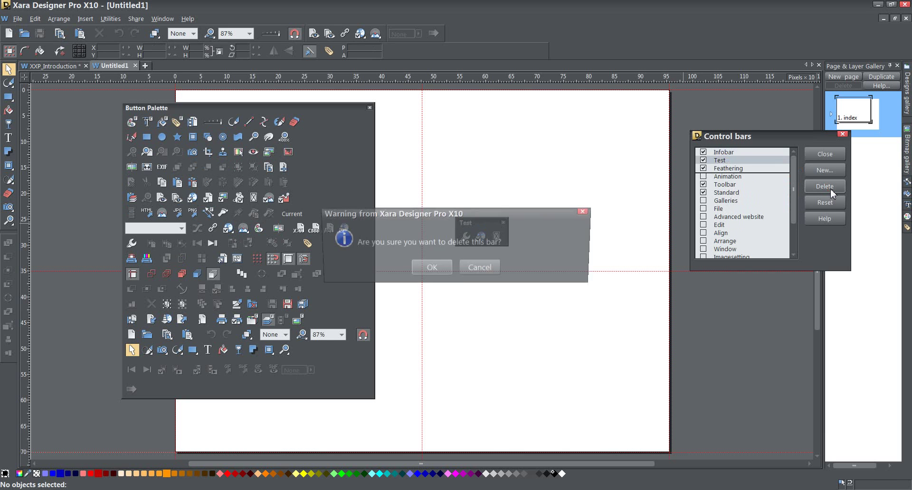
pyautogui.click(433, 267)
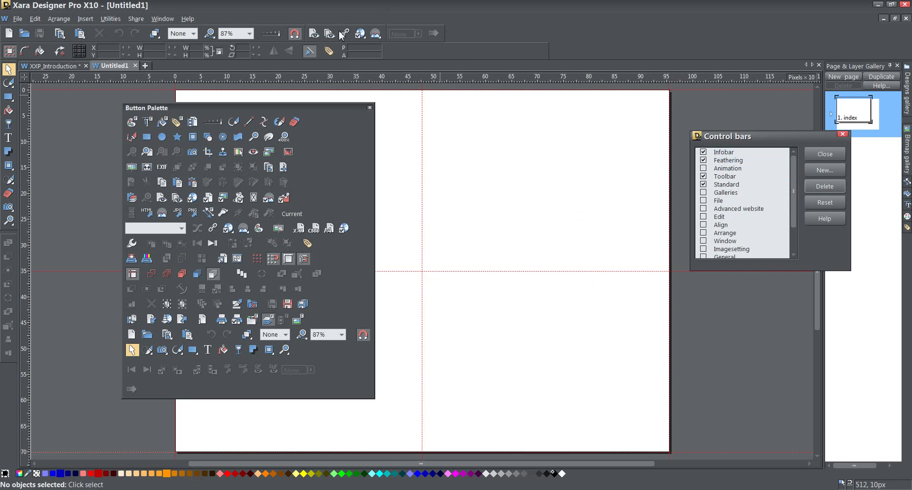
pyautogui.click(369, 108)
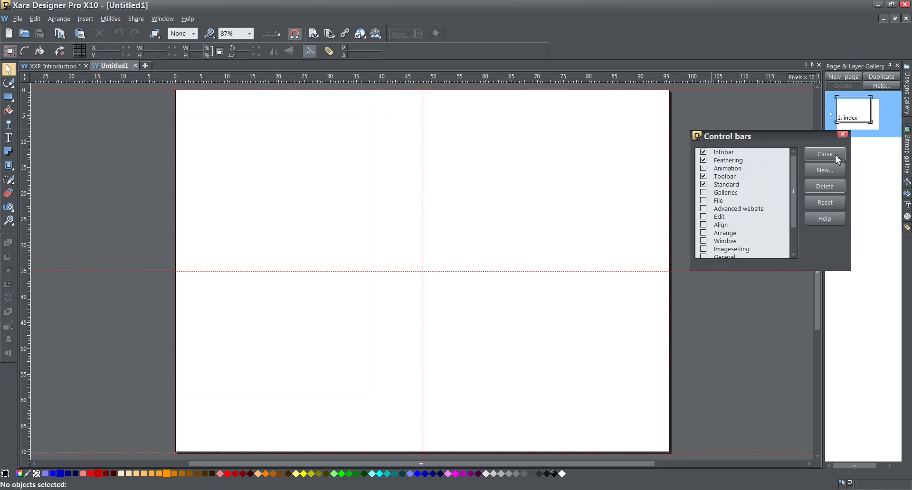
# Close the control bars list and open the program options on Effects & Plugins
pyautogui.click(843, 134)
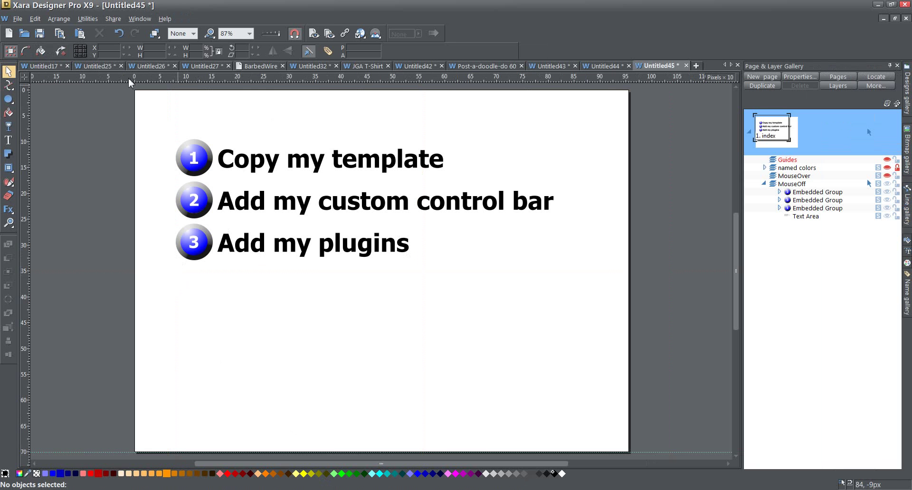
pyautogui.click(97, 19)
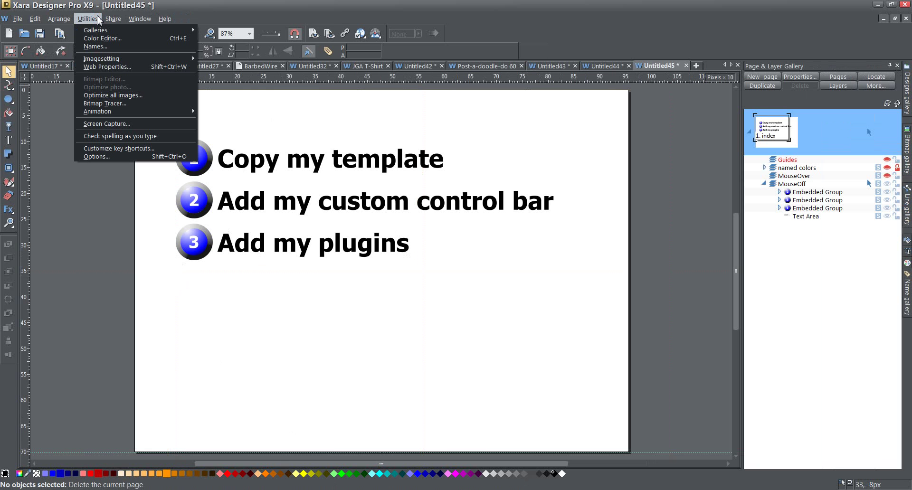
pyautogui.click(104, 157)
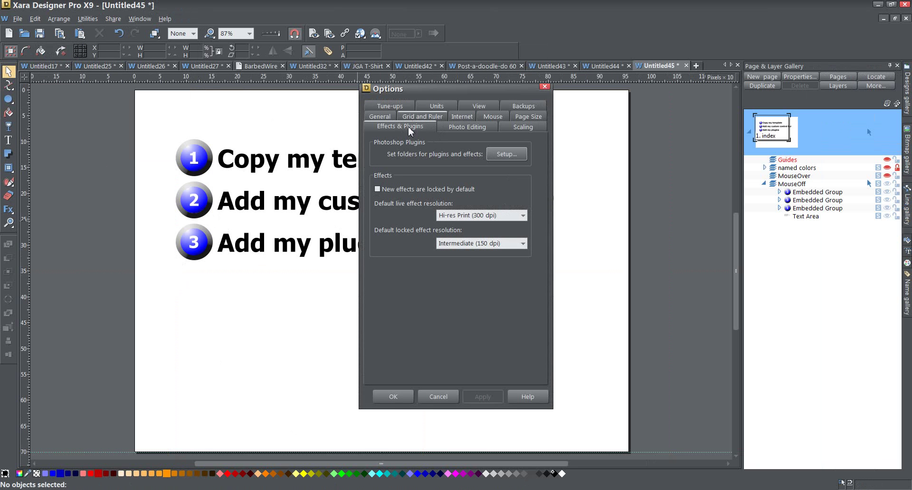
# Check the Photoshop plug-in setup lists the Filters folder, then close both dialogs unchanged
pyautogui.click(515, 164)
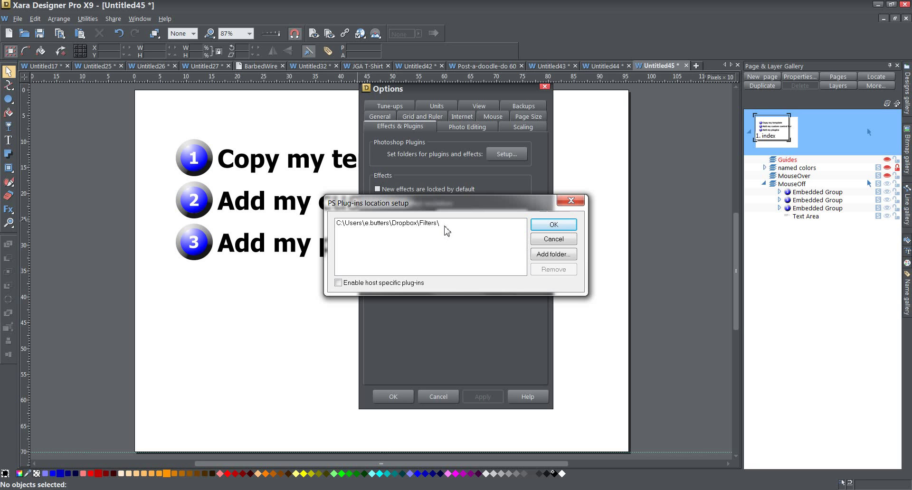
pyautogui.click(444, 228)
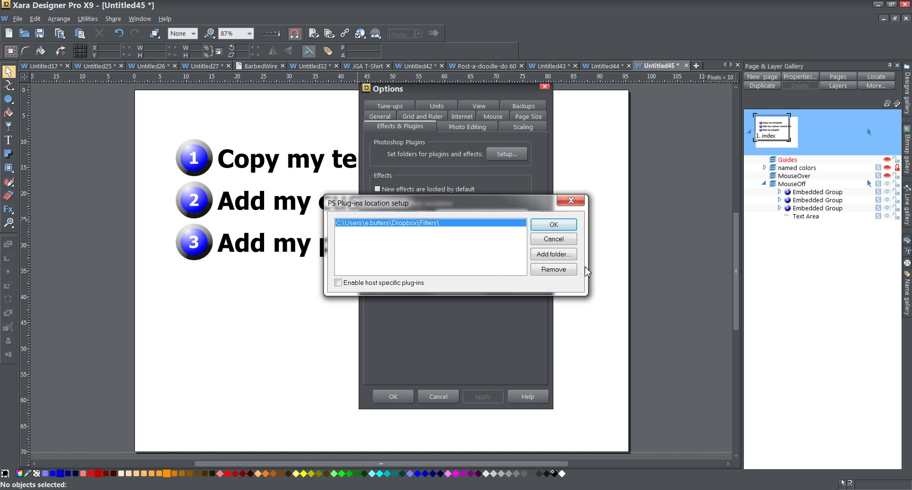
pyautogui.click(567, 240)
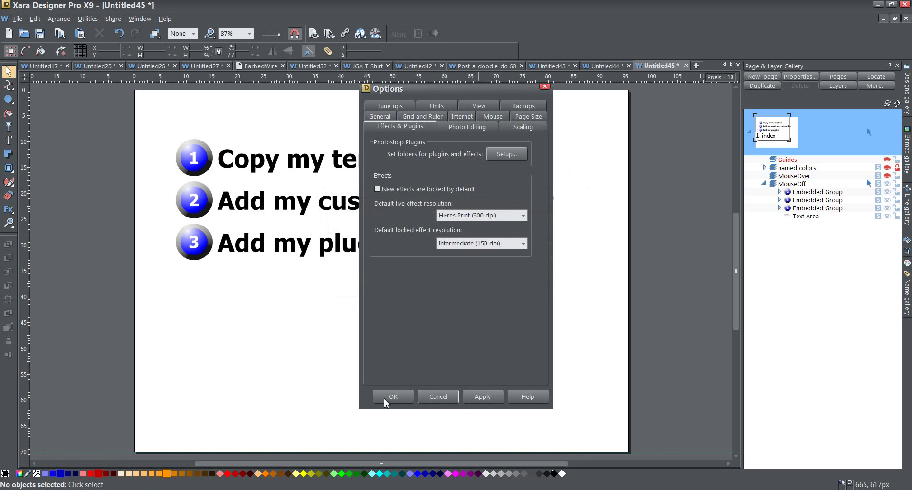
pyautogui.click(439, 398)
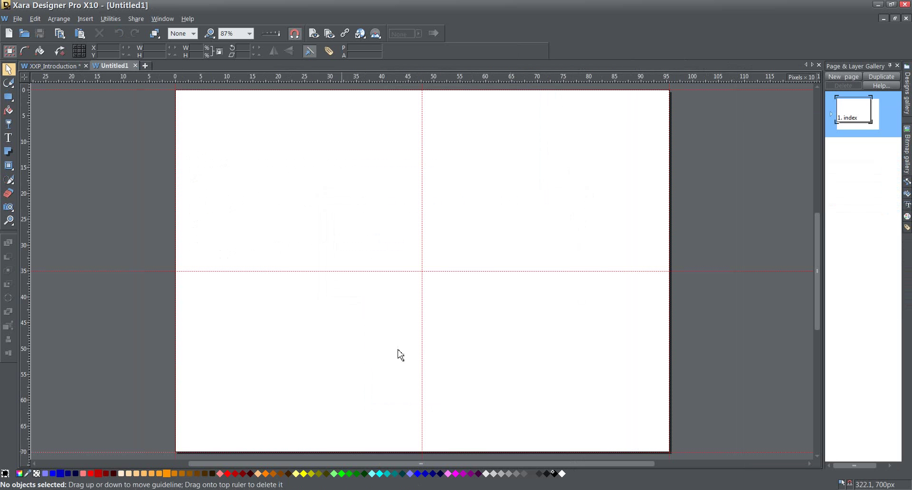
# Set the Dropbox Filters folder as the Photoshop plug-in location in Effects & Plugins and apply it
pyautogui.click(112, 19)
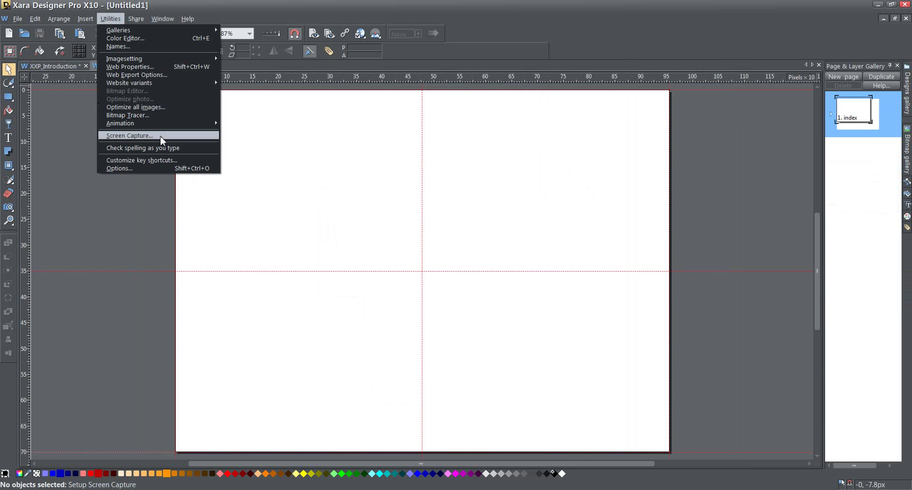
pyautogui.click(153, 167)
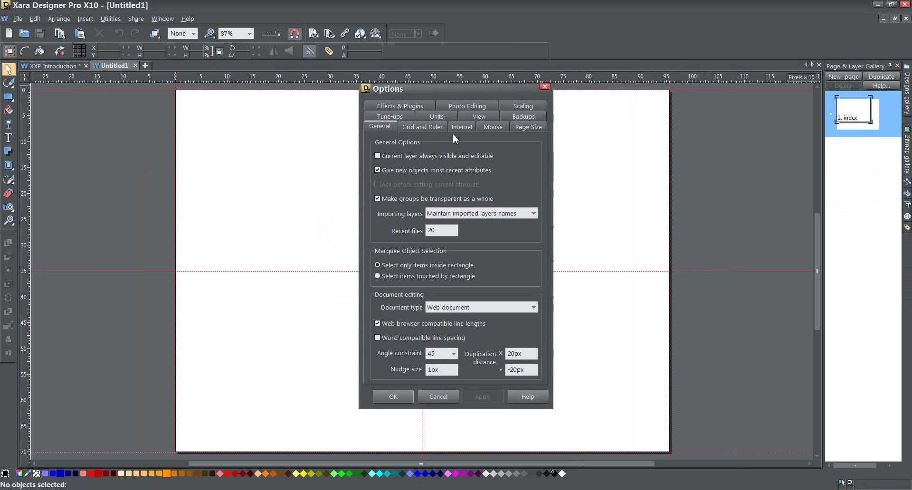
pyautogui.click(403, 107)
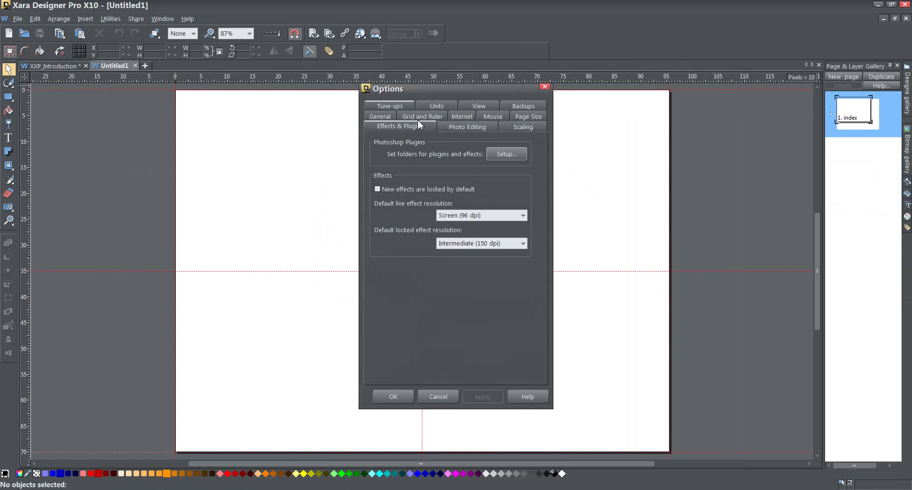
pyautogui.click(506, 154)
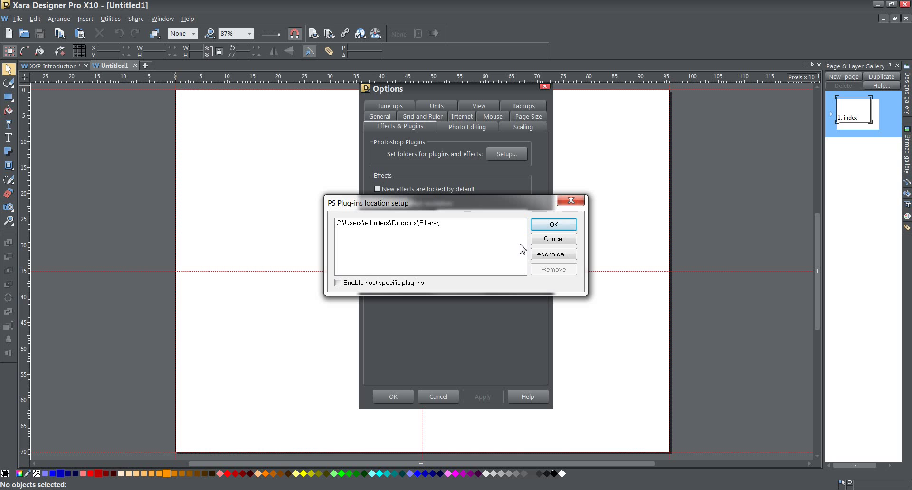
pyautogui.click(558, 227)
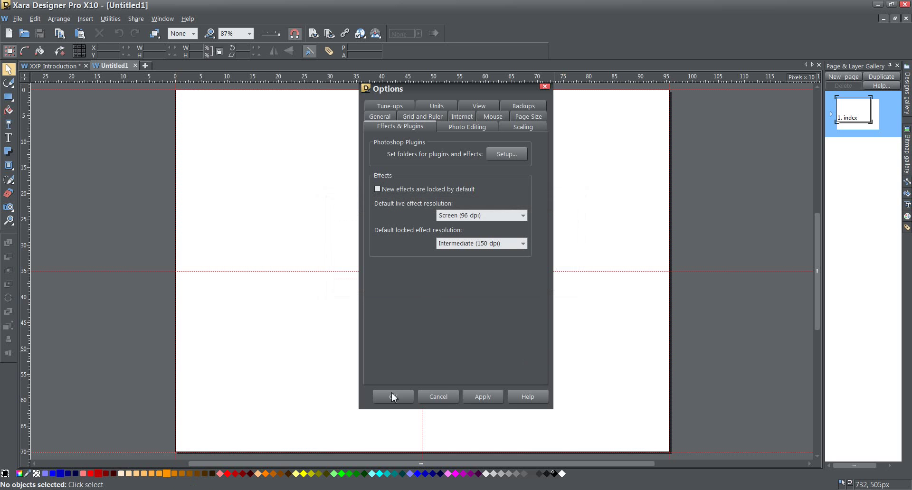
pyautogui.click(482, 396)
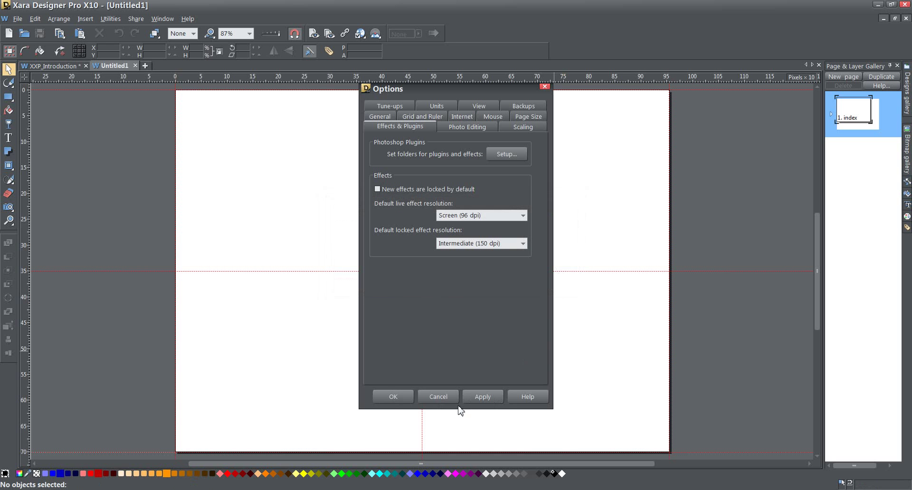
# Close the options, close Untitled1 and XXP_Introduction discarding changes, and quit X10
pyautogui.click(396, 397)
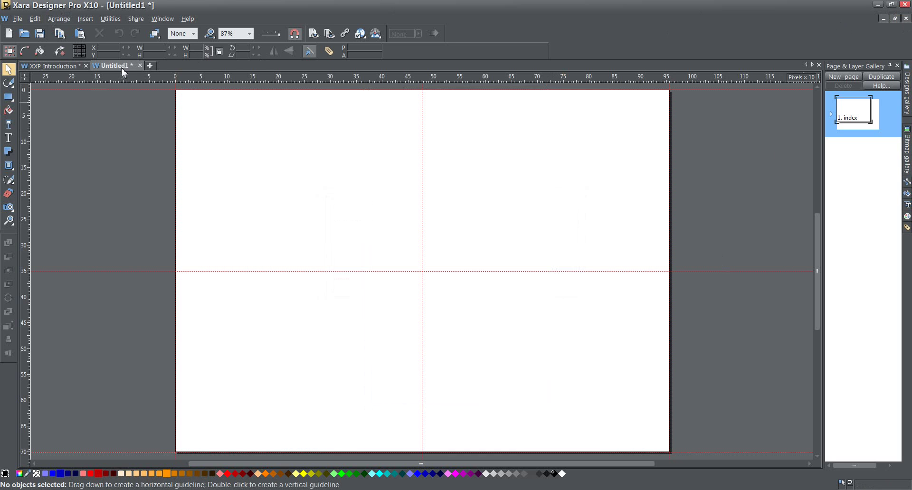
pyautogui.click(140, 65)
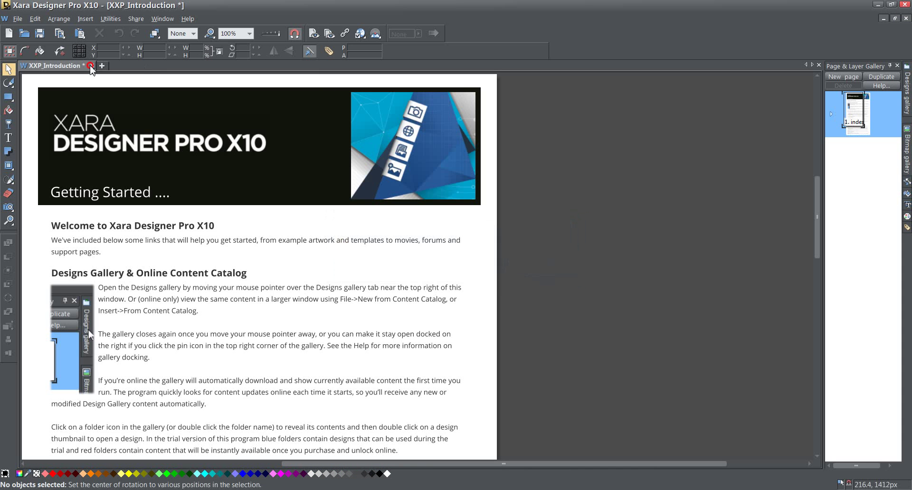
pyautogui.click(92, 65)
pyautogui.click(417, 272)
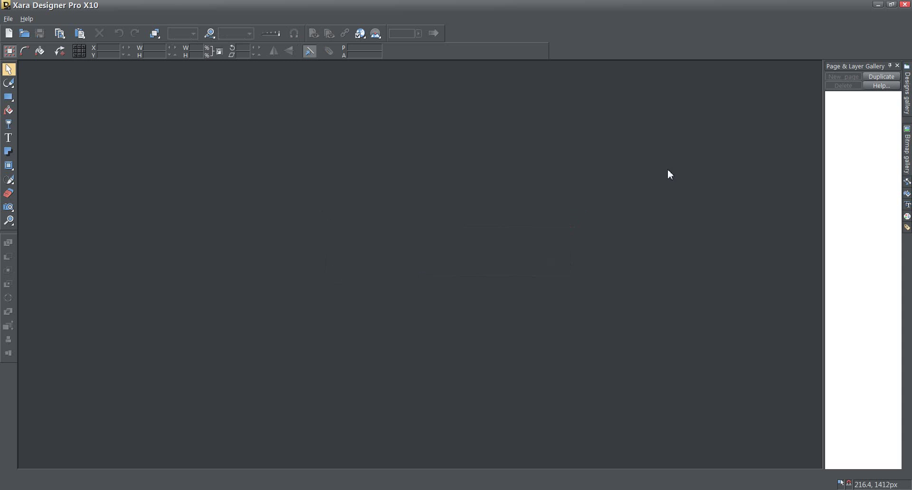
pyautogui.click(907, 6)
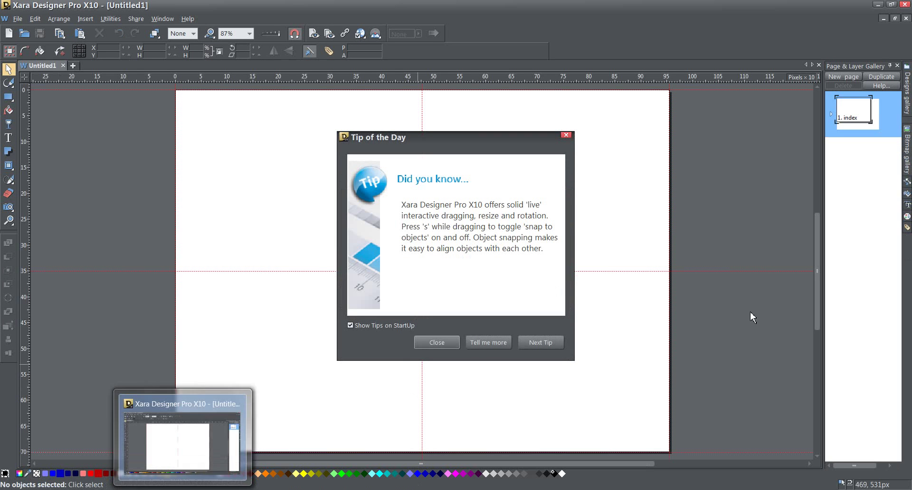
# Dismiss the Tip of the Day and draw a black rectangle near the page's top-left
pyautogui.click(436, 343)
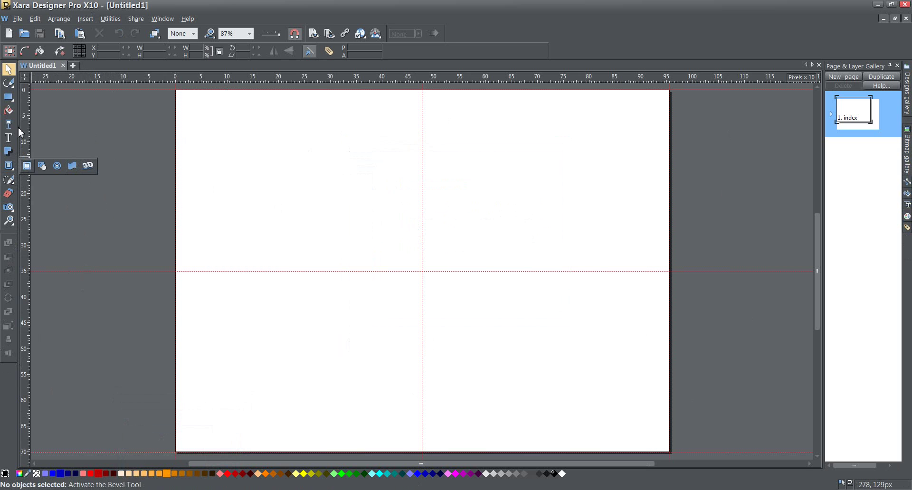
pyautogui.click(12, 101)
pyautogui.moveTo(271, 151); pyautogui.dragTo(355, 207)
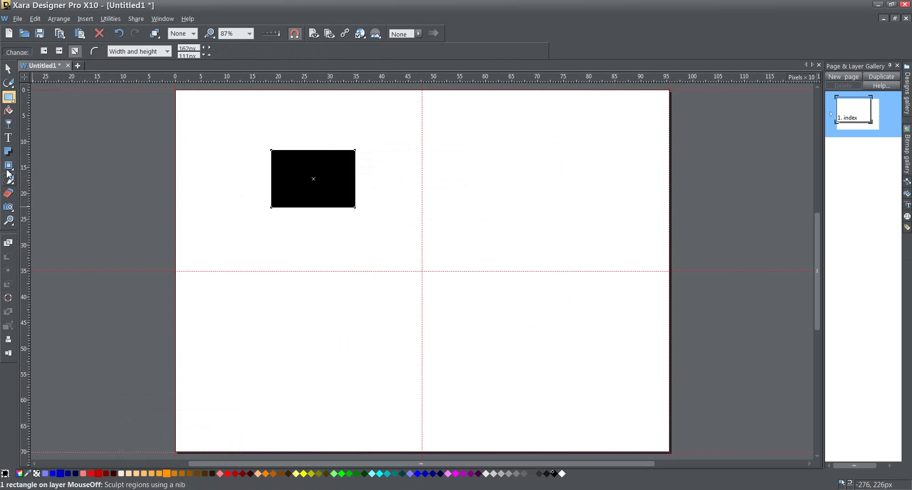
# With the Live Effect tool, show the New effects list with the Eye Candy 4000 plug-ins
pyautogui.click(9, 207)
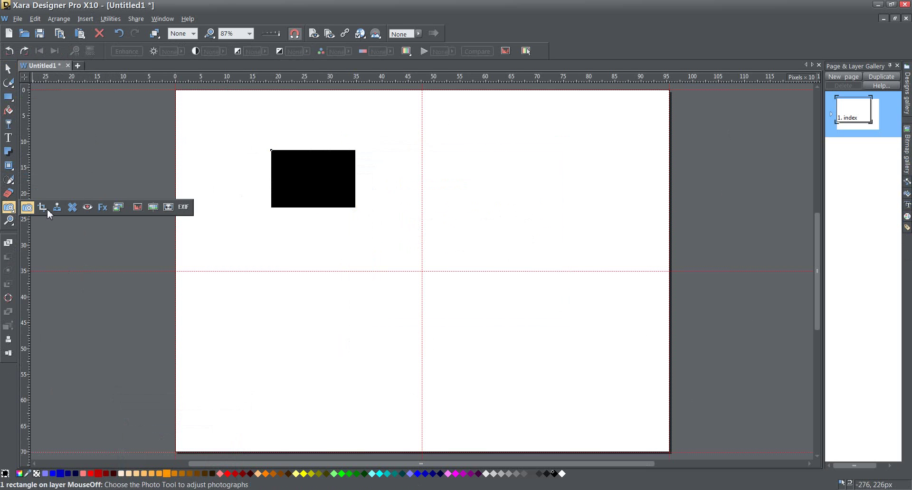
pyautogui.click(102, 207)
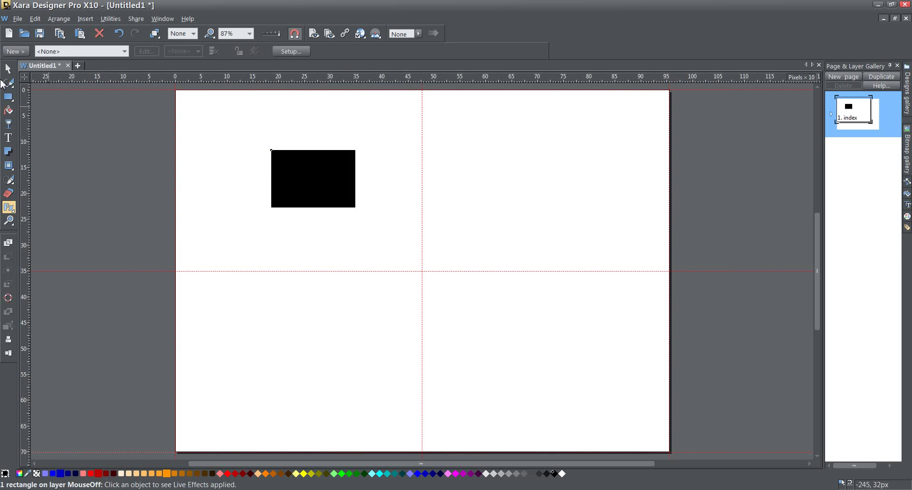
pyautogui.click(18, 52)
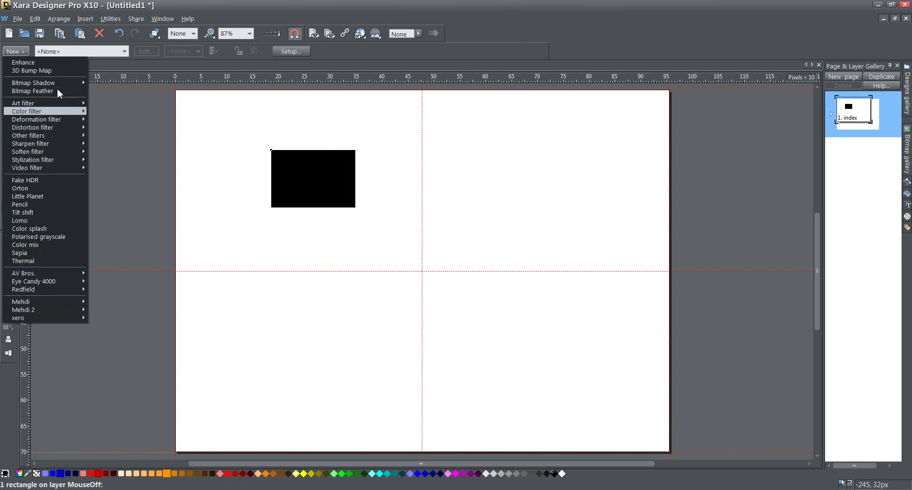
pyautogui.moveTo(63, 274)
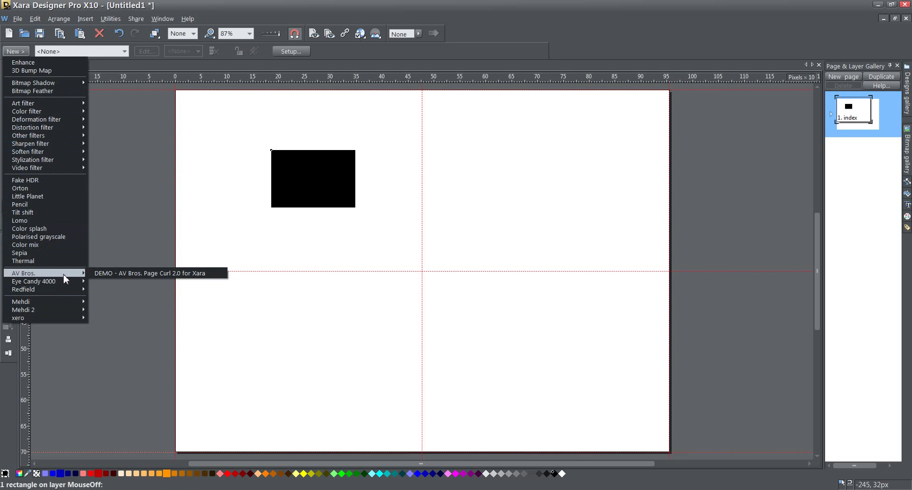